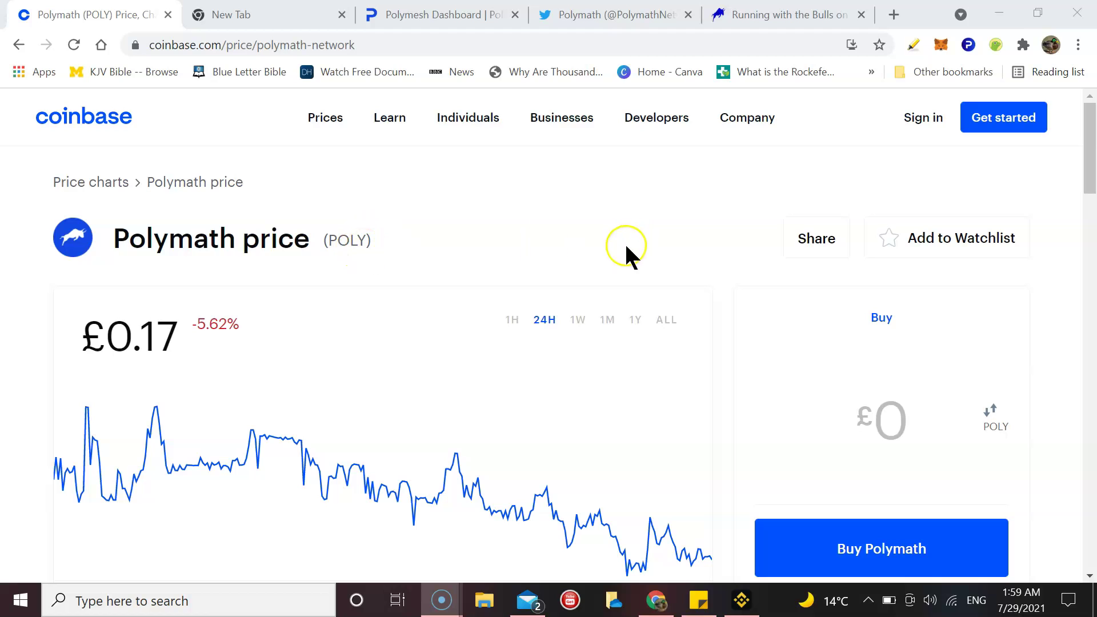
Step: Check Polymath's POLY price chart on Coinbase, then go to the Running with the Bulls post
left_click(815, 561)
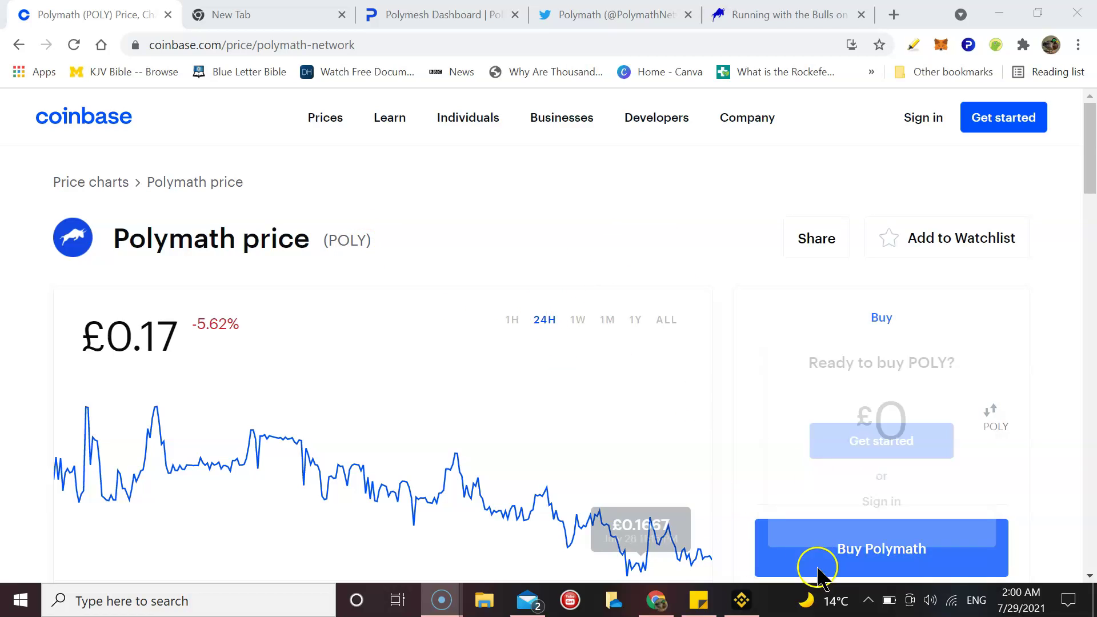
mouse_move(468, 486)
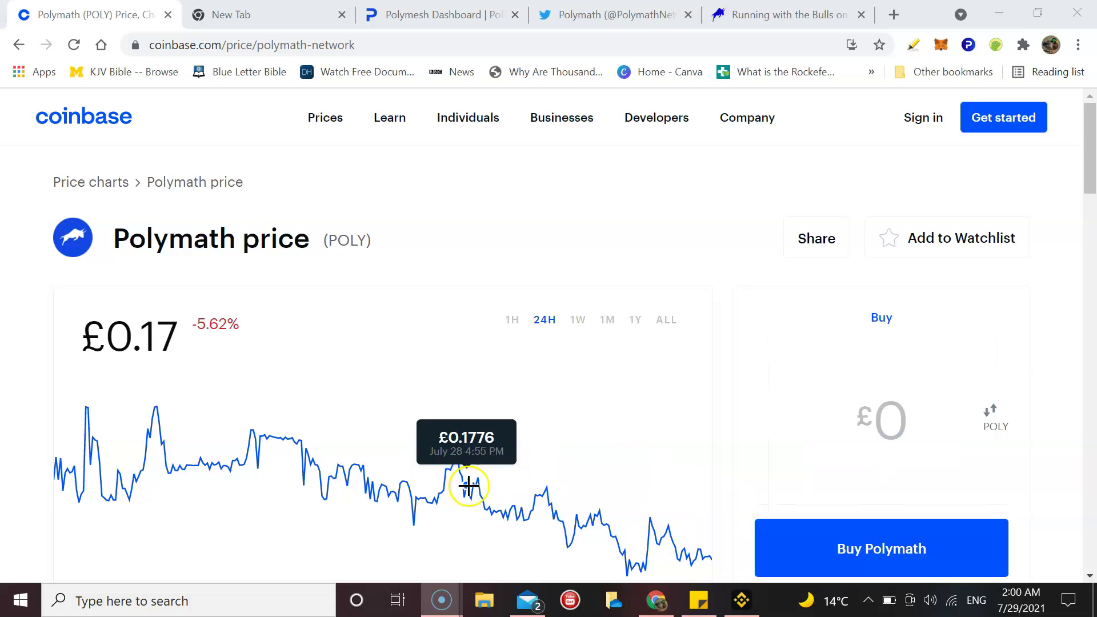
left_click(415, 208)
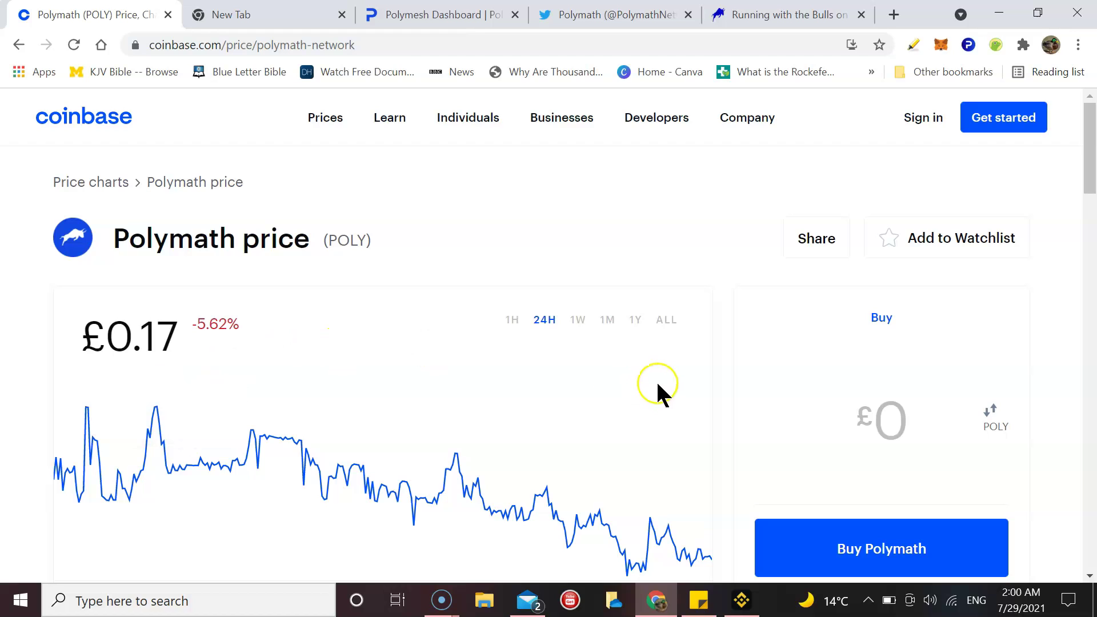
left_click(550, 207)
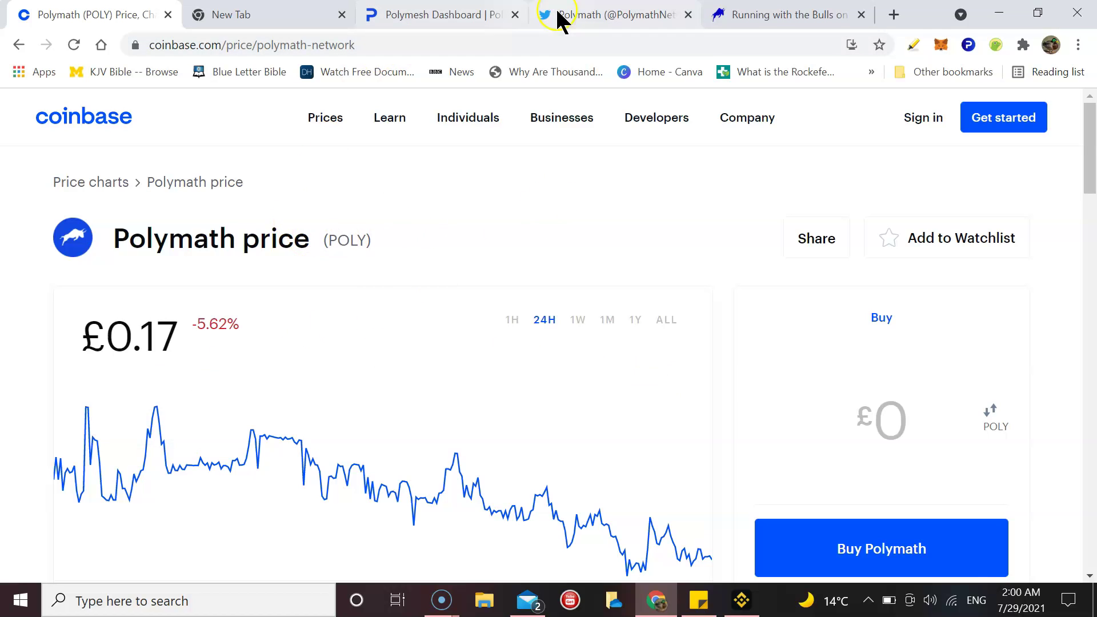
left_click(778, 17)
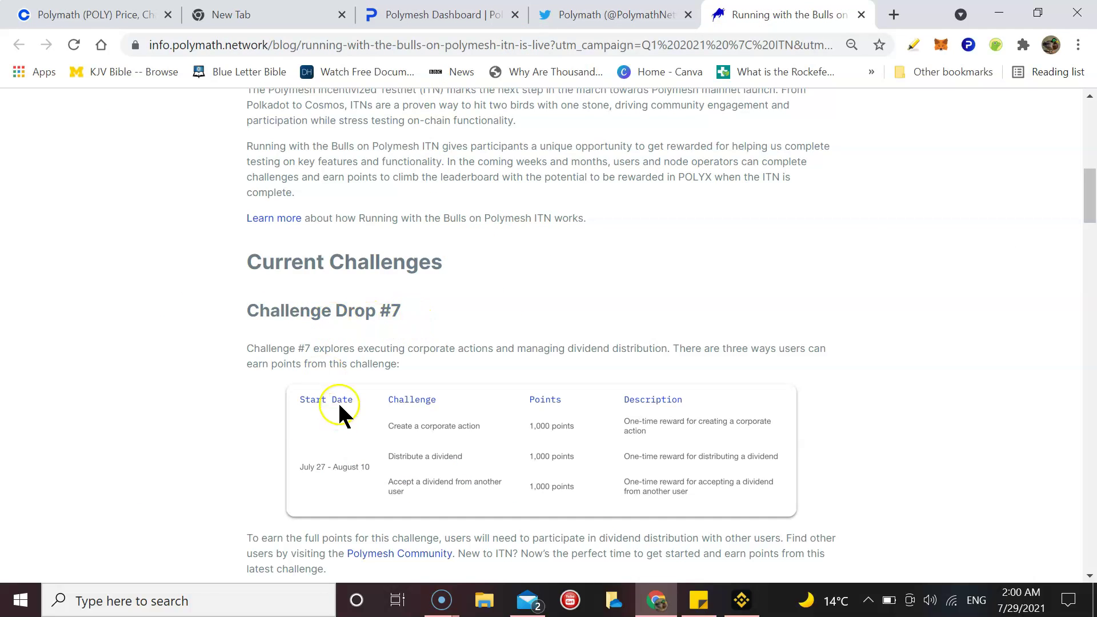
scroll(343, 417, "down", 2)
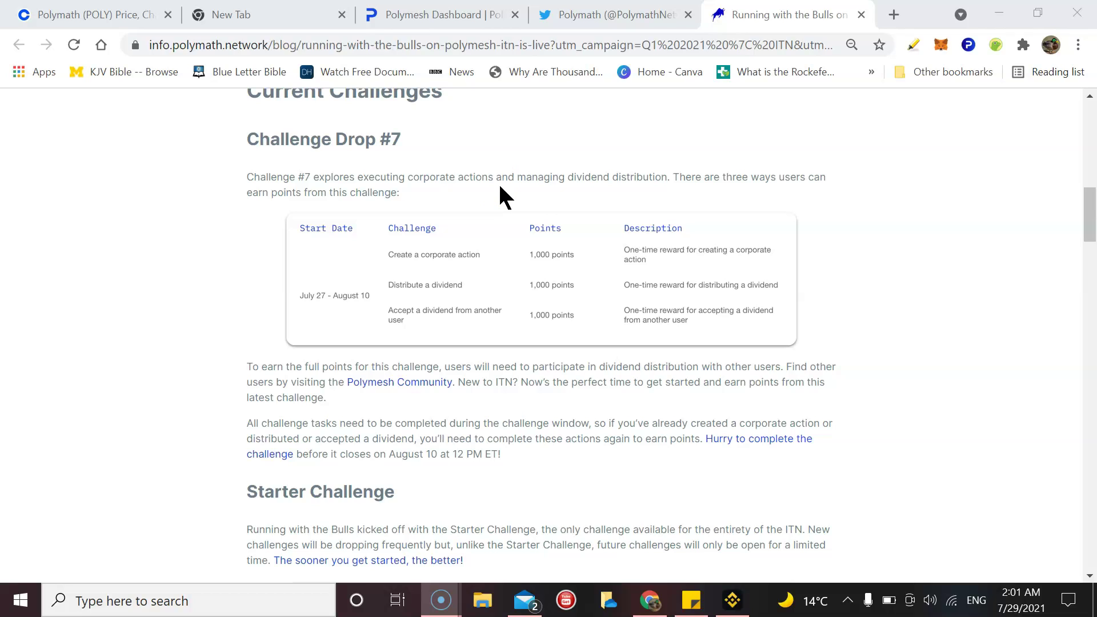
left_click(569, 185)
left_click(536, 183)
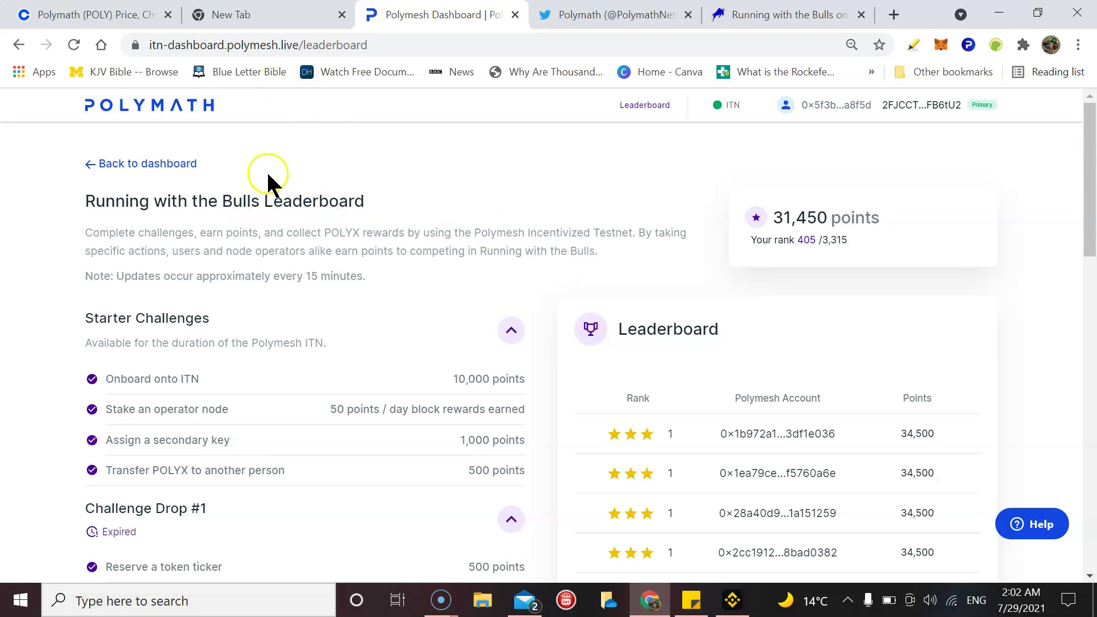
scroll(417, 180, "down", 2)
scroll(420, 181, "down", 4)
scroll(417, 180, "down", 5)
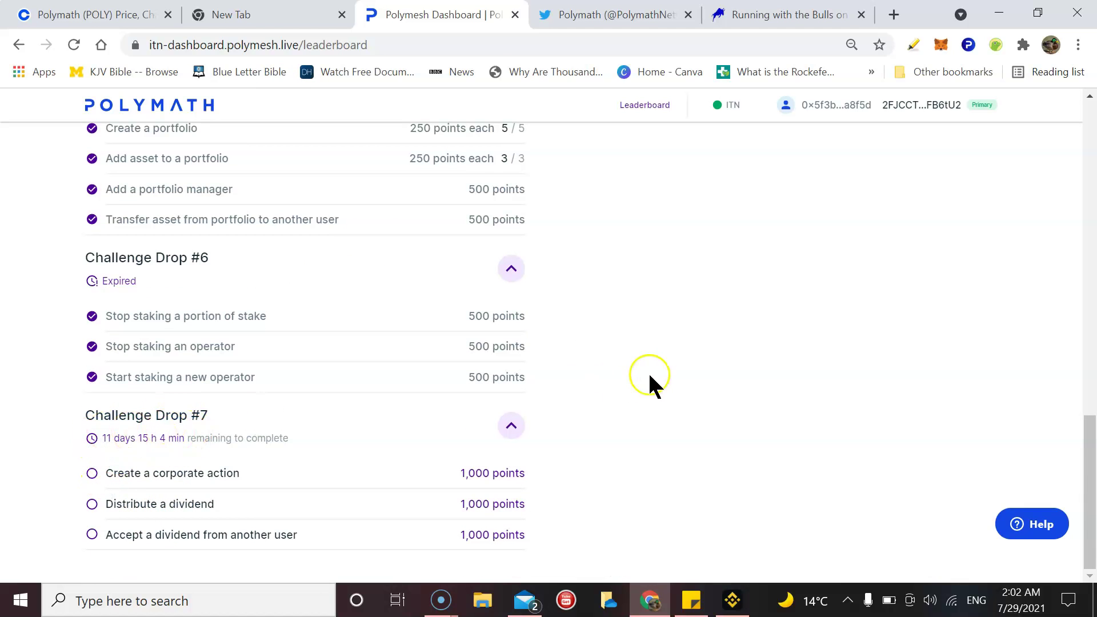
scroll(649, 372, "up", 4)
scroll(585, 358, "up", 3)
scroll(600, 364, "up", 4)
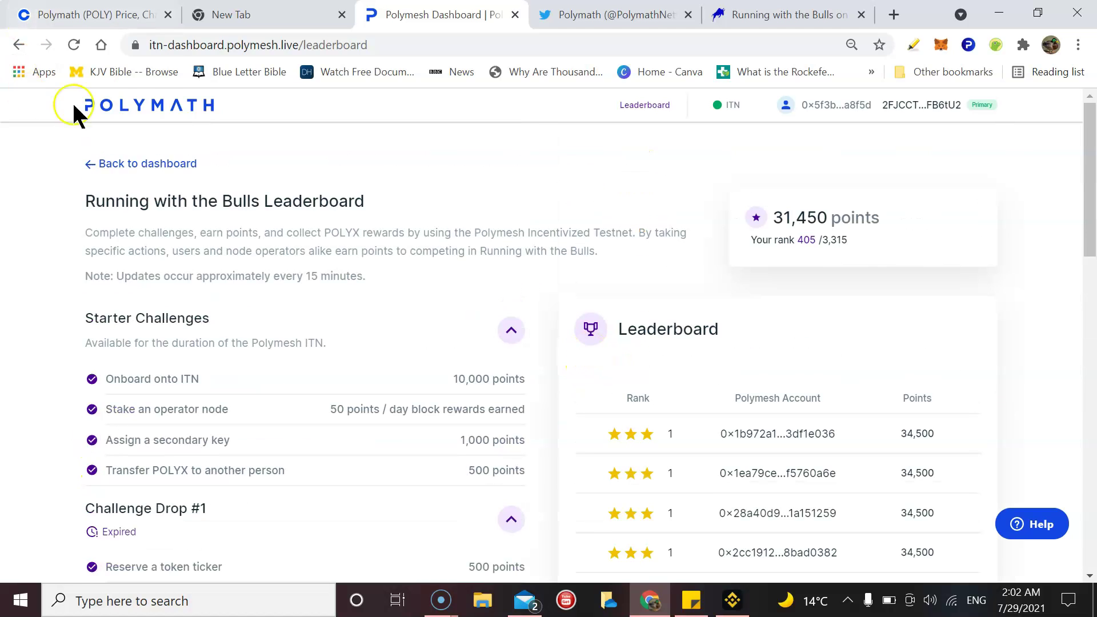
Step: Leave the Challenge Drop #7 leaderboard for the dashboard account overview
left_click(158, 164)
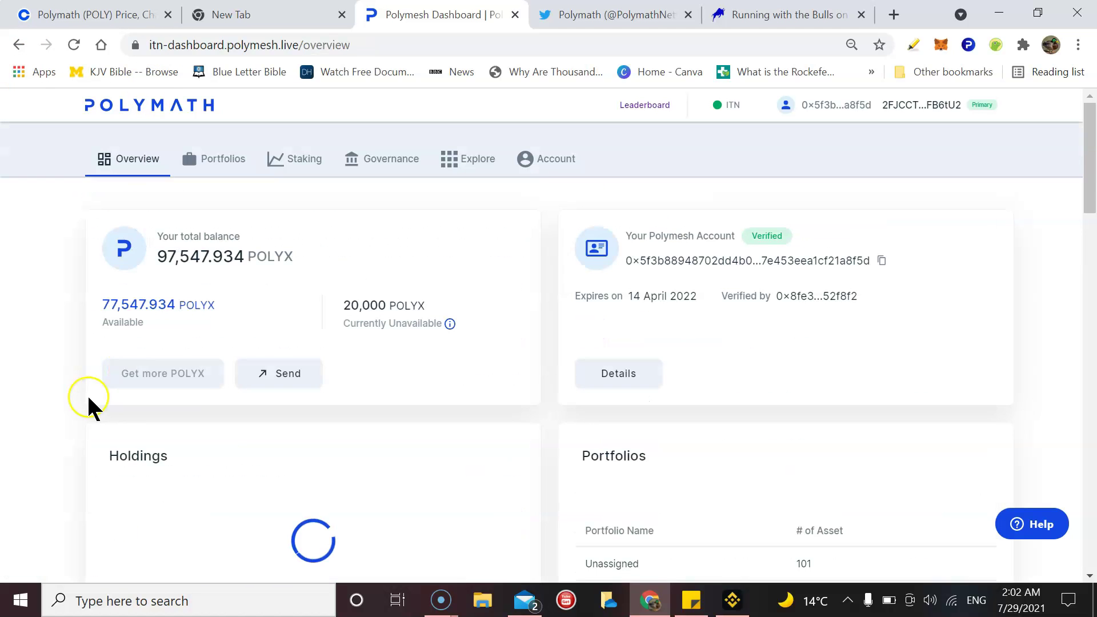
Step: Go to Token Studio and open the Corp. Actions page of the Cryptoperdiem CPD token
left_click(471, 168)
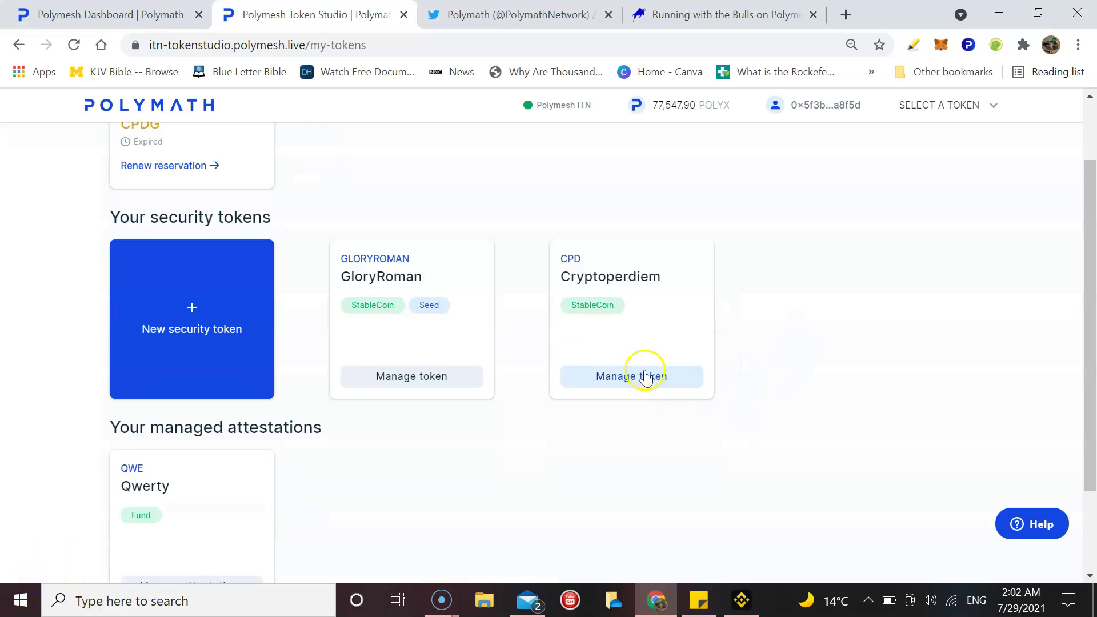
left_click(645, 378)
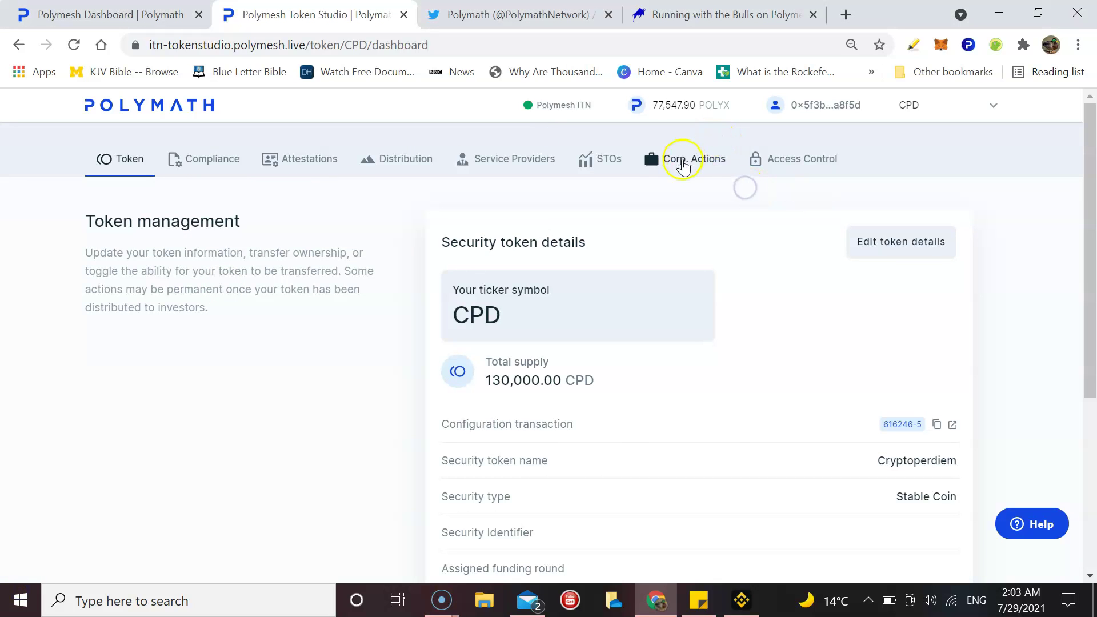
left_click(673, 165)
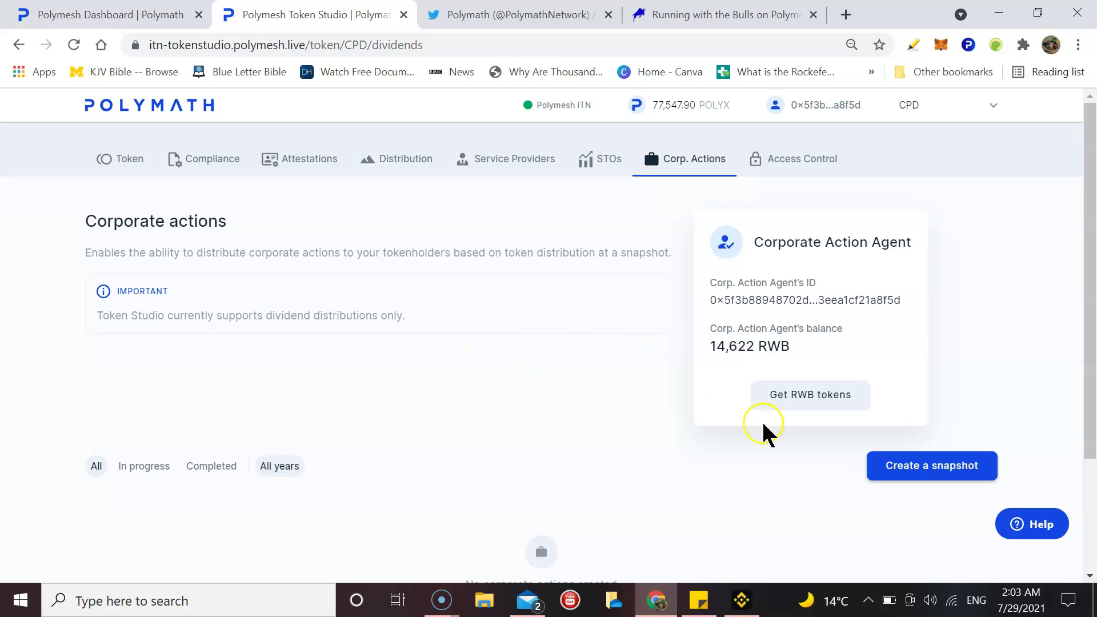
Step: Create and confirm the 29 July 2021 CPD dividend snapshot, then request RWB tokens
left_click(951, 475)
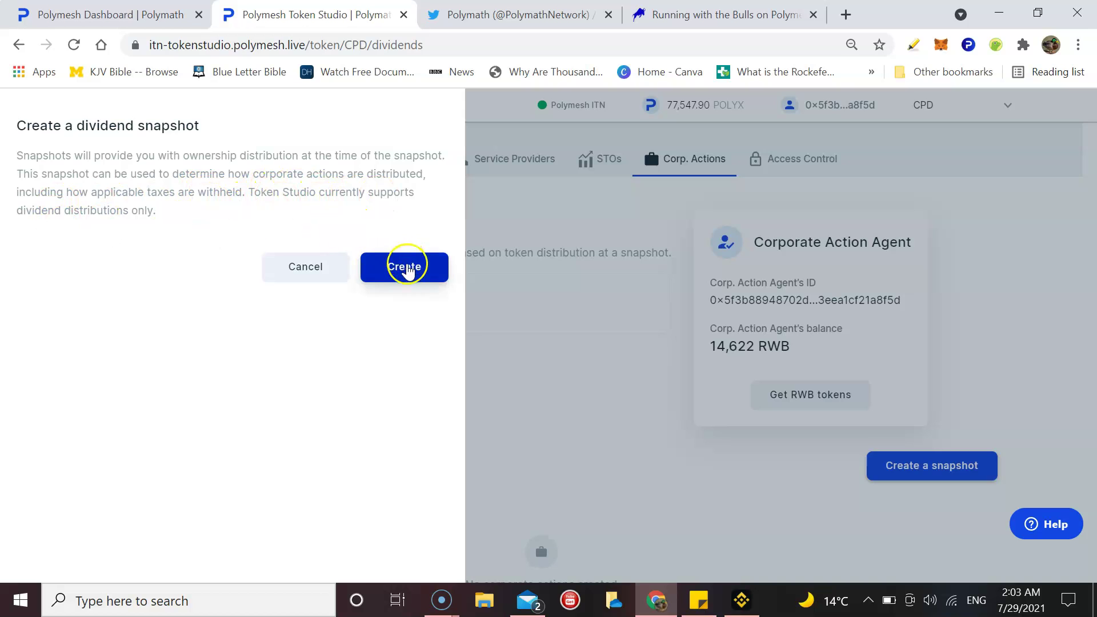
left_click(403, 269)
left_click(642, 422)
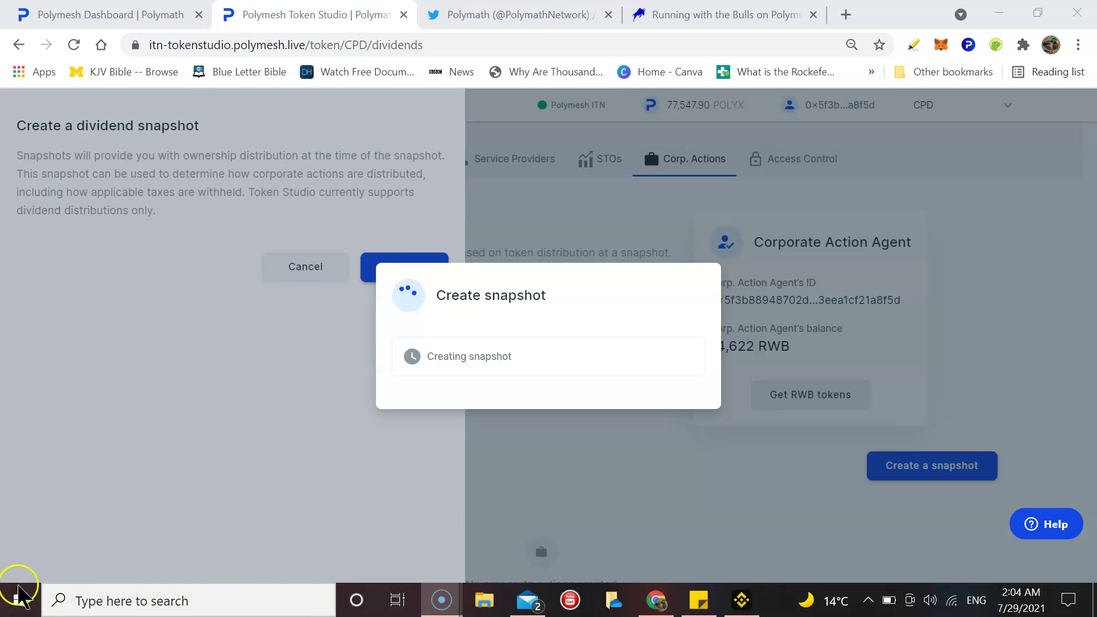
left_click(668, 395)
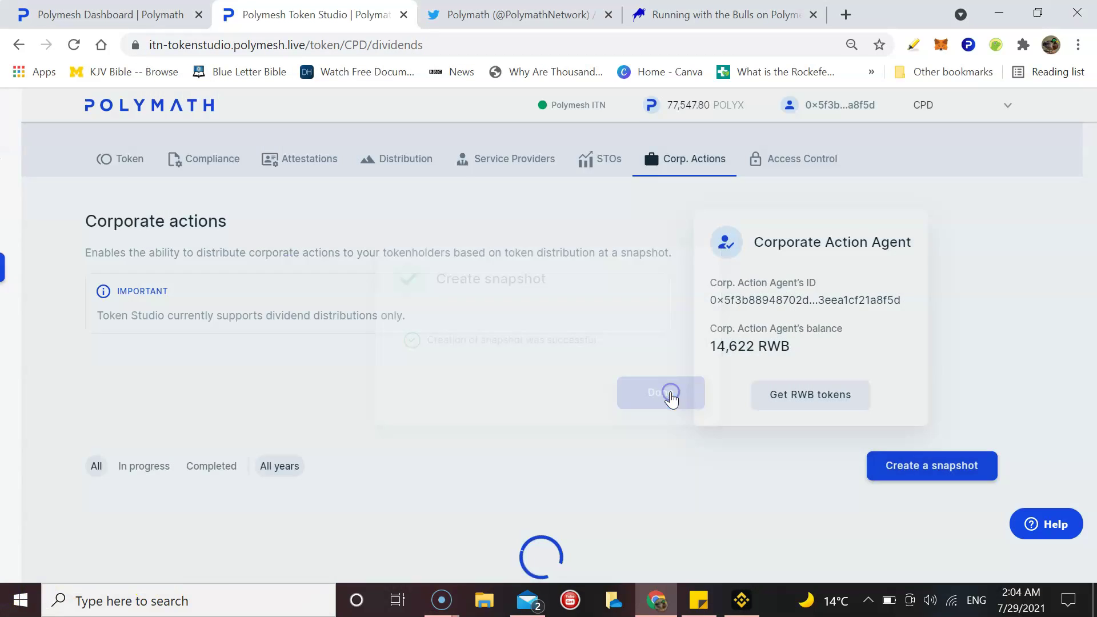
left_click(776, 396)
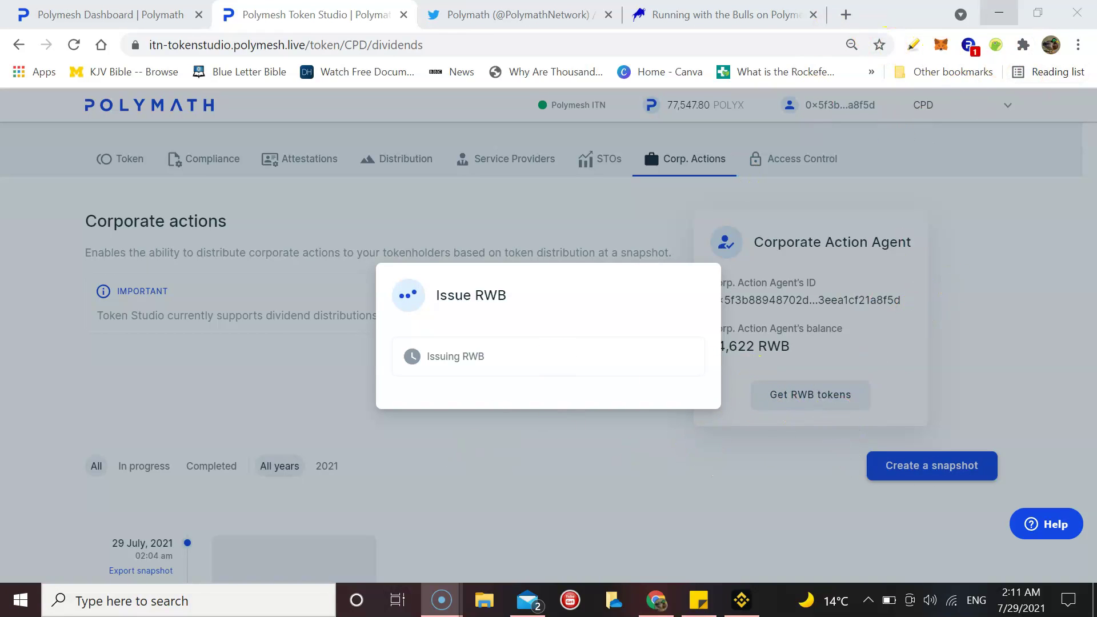
Step: Sign the first RWB issuance in the wallet and dismiss its success message
left_click(972, 51)
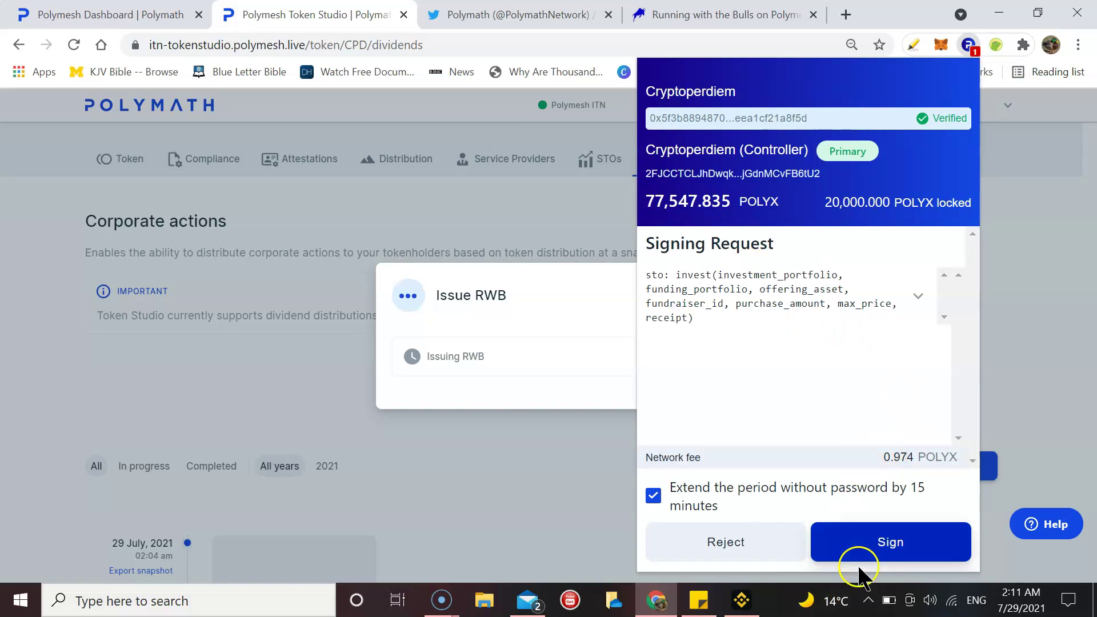
left_click(886, 536)
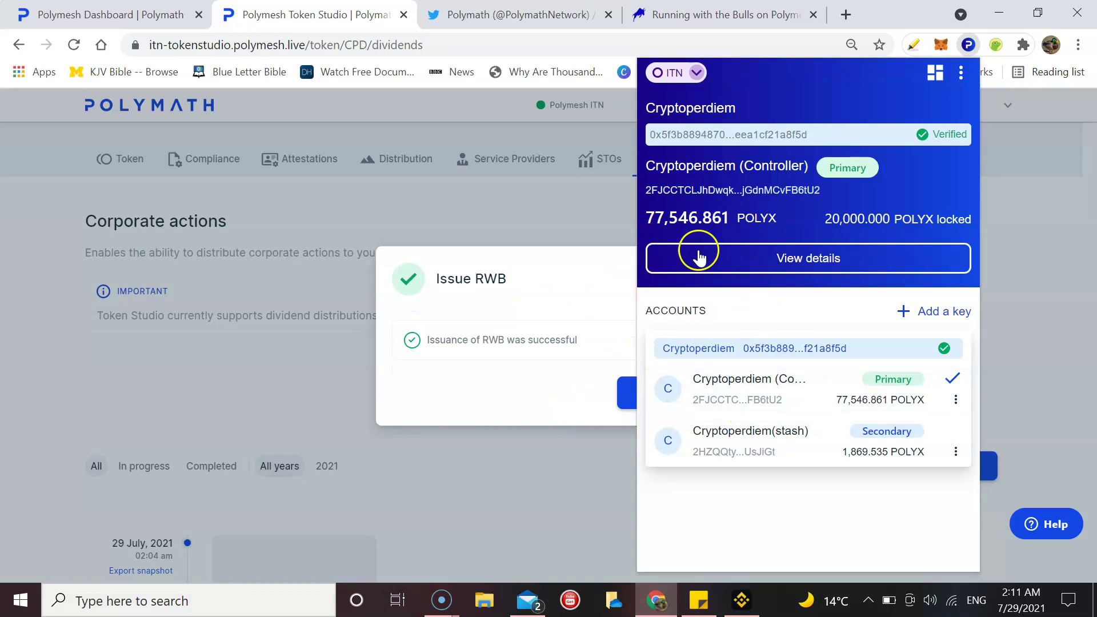
left_click(624, 294)
left_click(643, 392)
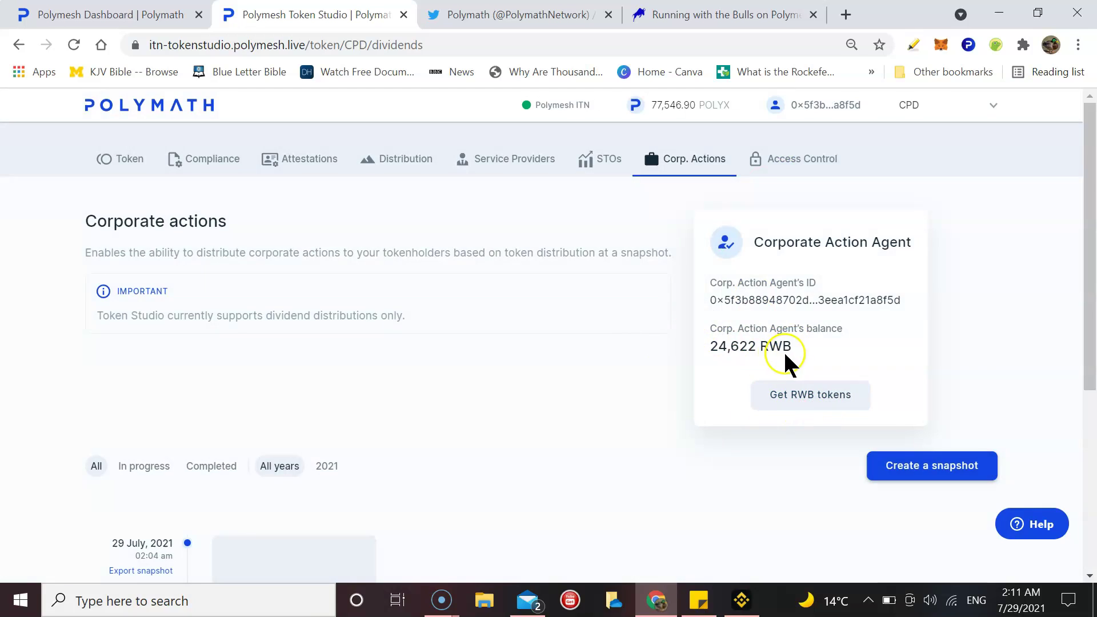
Step: Issue and sign 10,000 more RWB, bringing the agent to 34,622 RWB
left_click(782, 393)
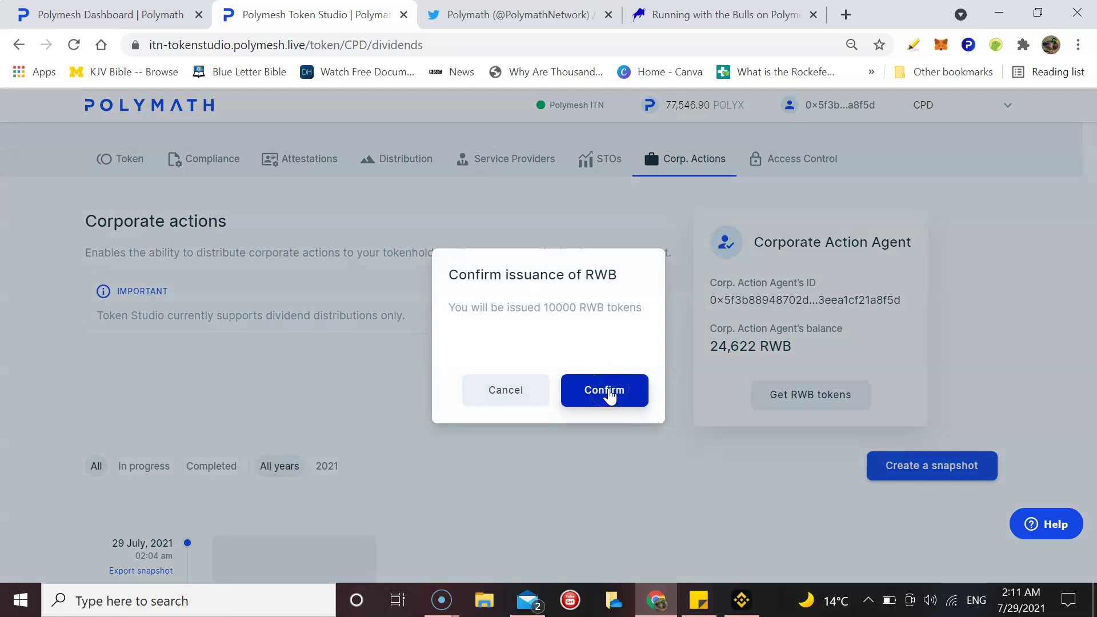
left_click(608, 392)
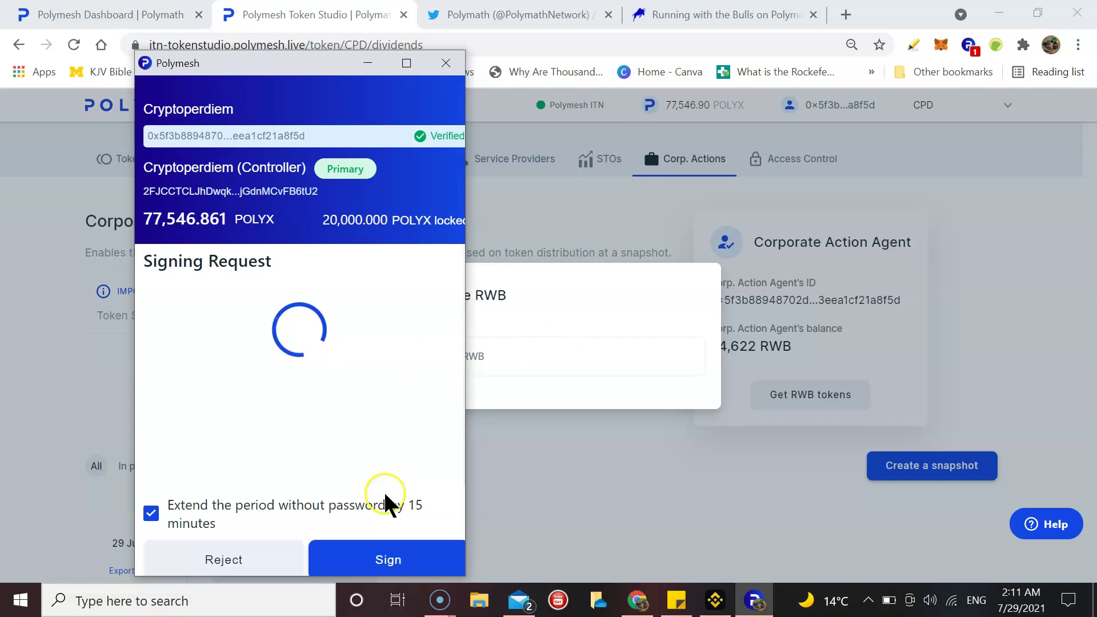
left_click(369, 556)
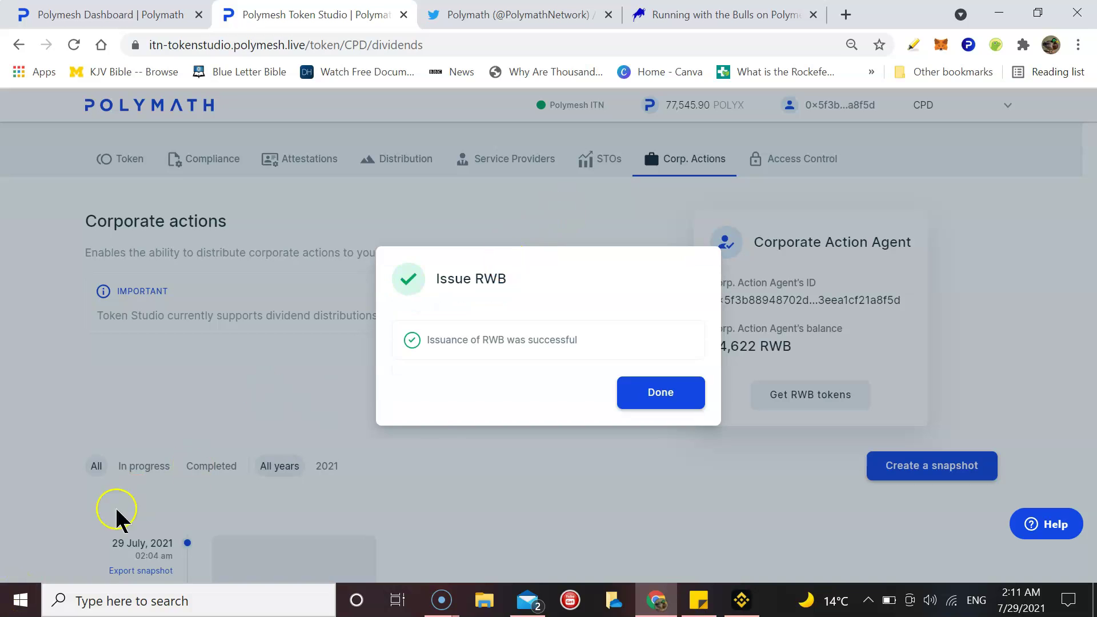
left_click(660, 397)
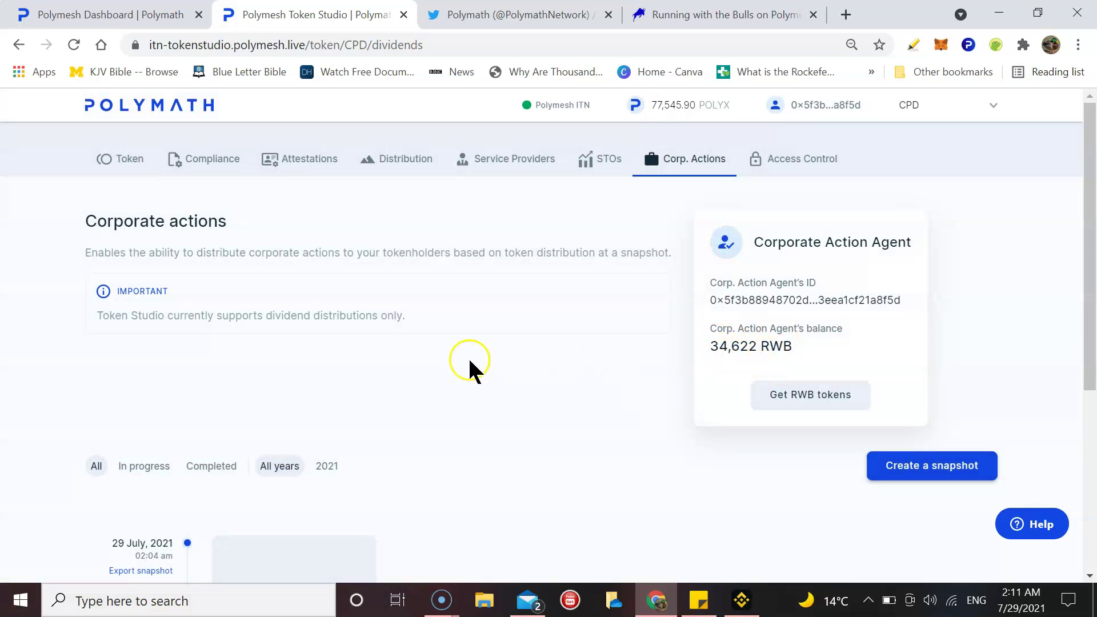
scroll(562, 370, "down", 3)
scroll(489, 363, "up", 3)
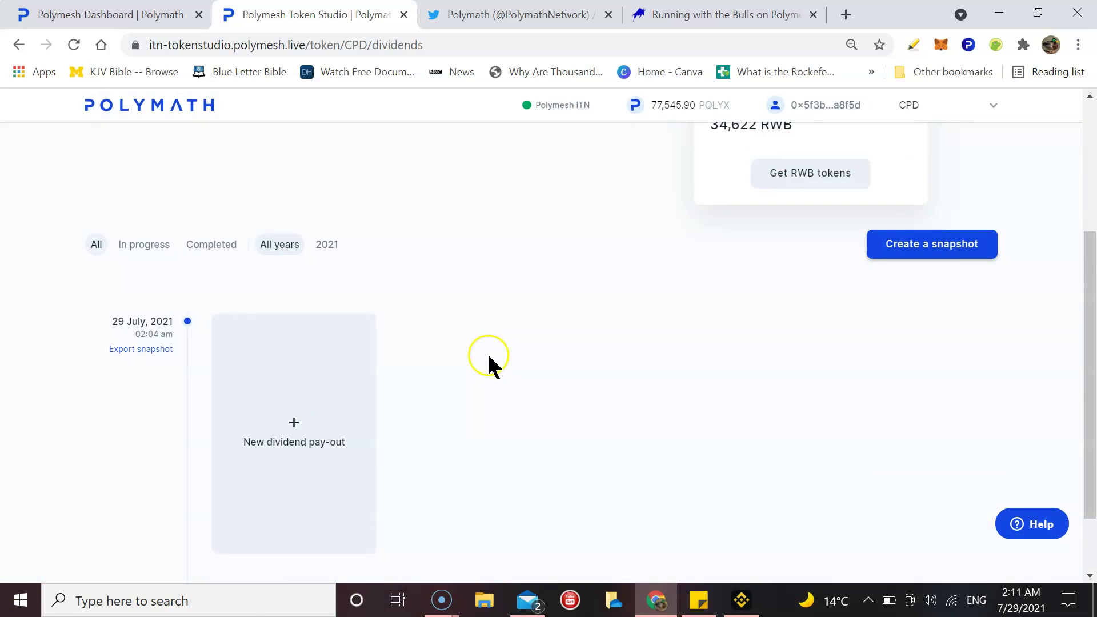
scroll(471, 245, "down", 3)
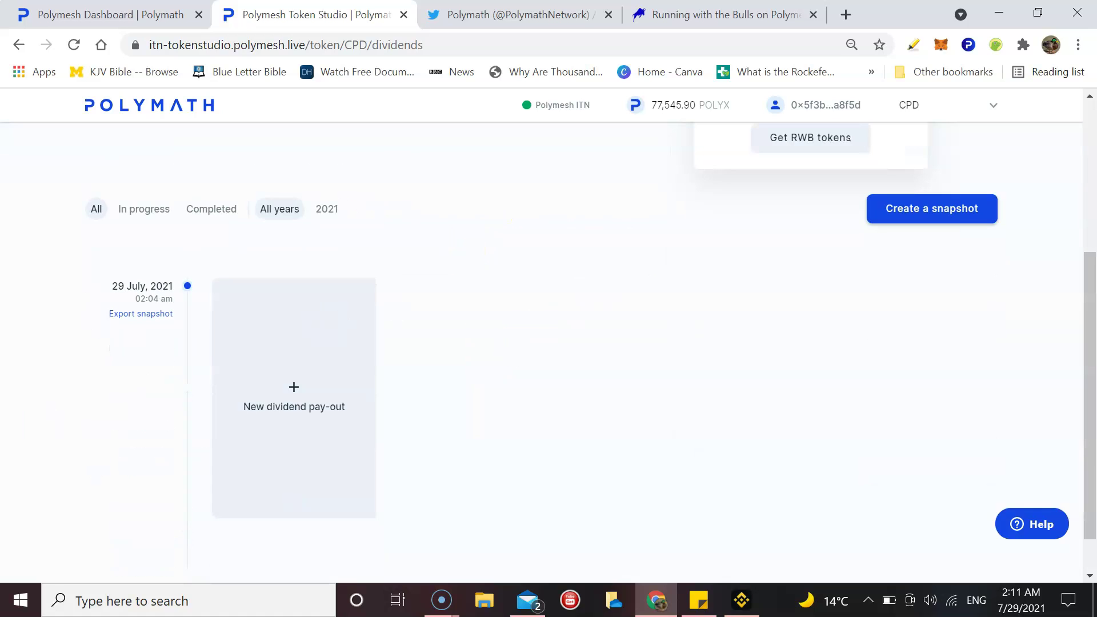
scroll(136, 323, "up", 3)
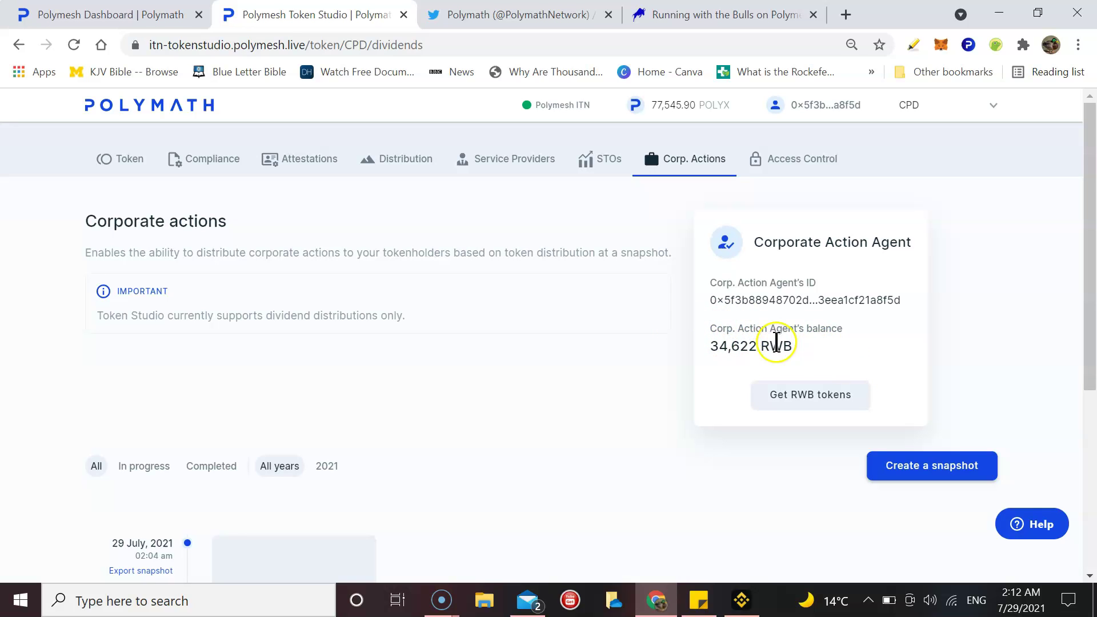
scroll(778, 330, "down", 1)
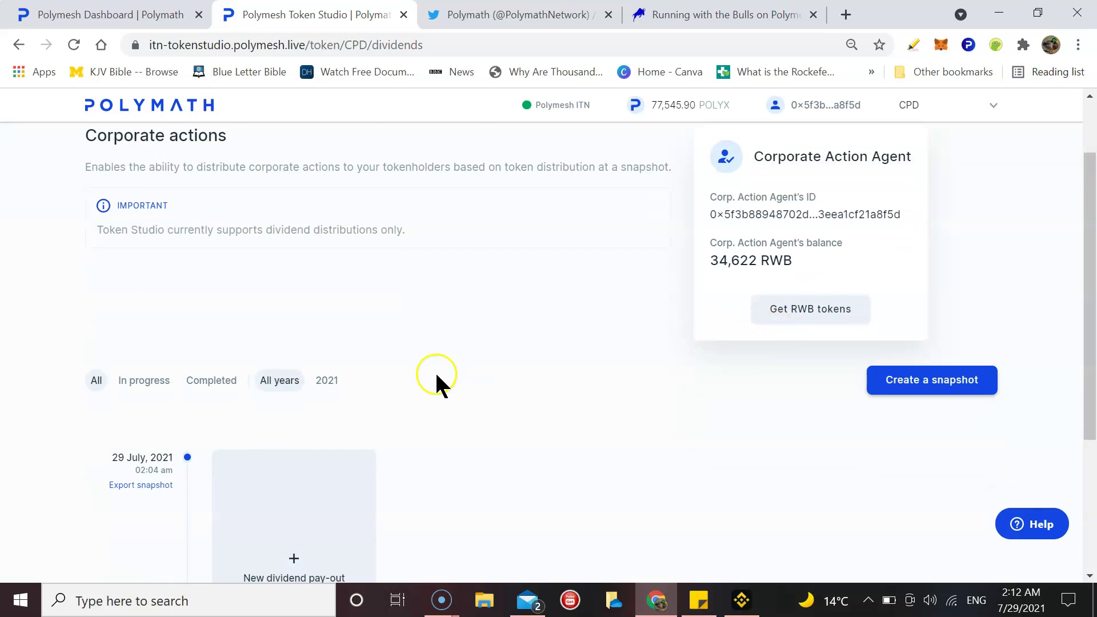
scroll(437, 381, "down", 2)
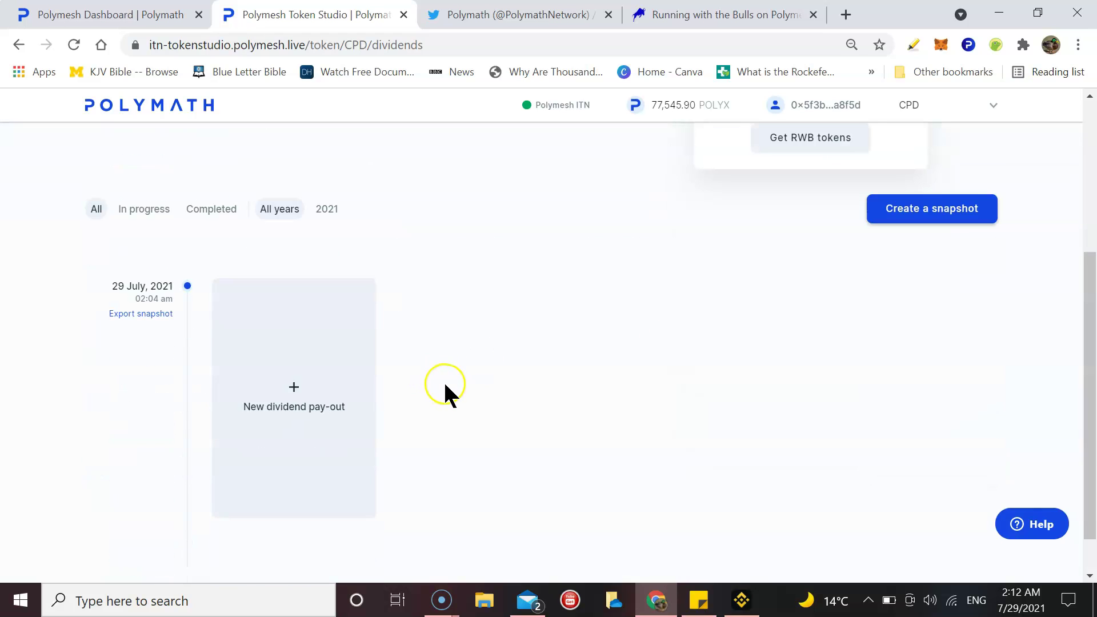
Step: Start a pay-out from the 29 July snapshot, keeping the one excluded tokenholder
left_click(280, 416)
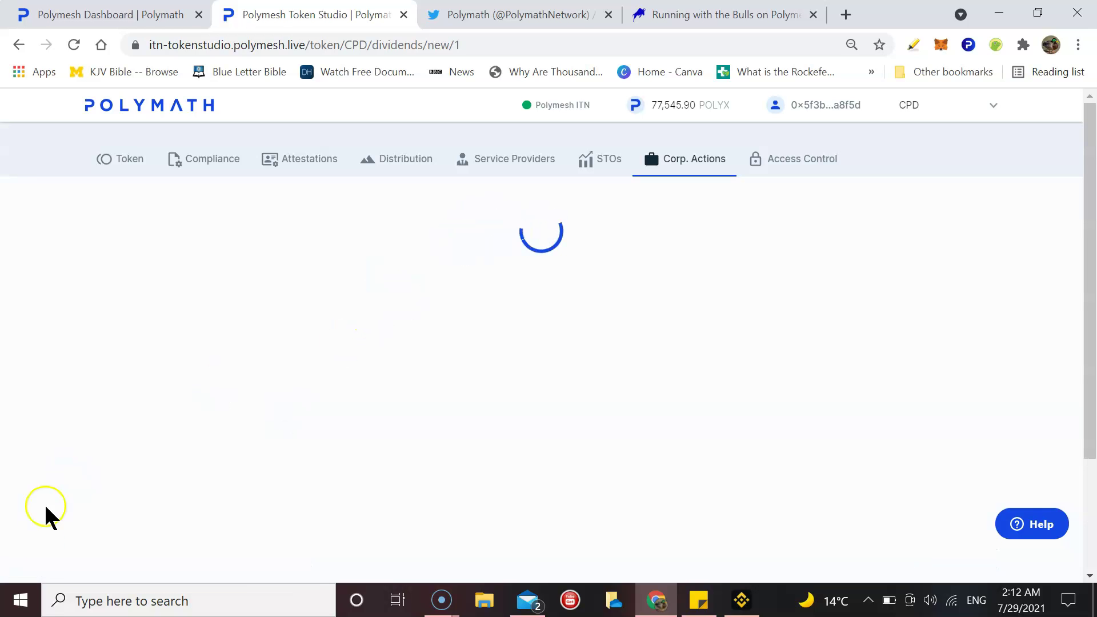
scroll(371, 330, "down", 1)
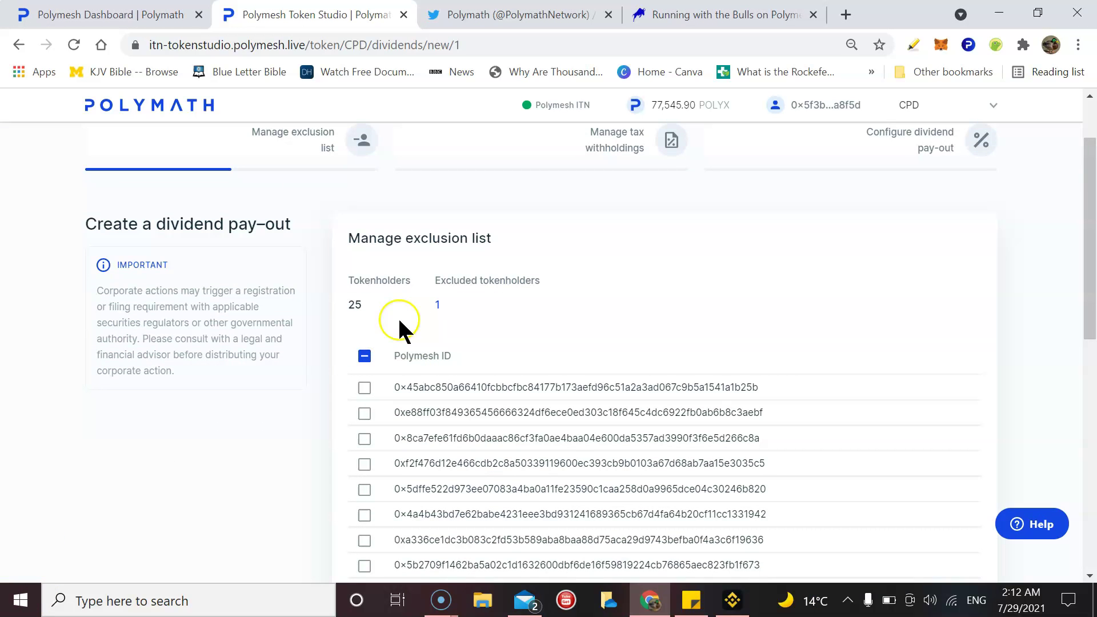
scroll(377, 302, "down", 2)
scroll(463, 154, "up", 1)
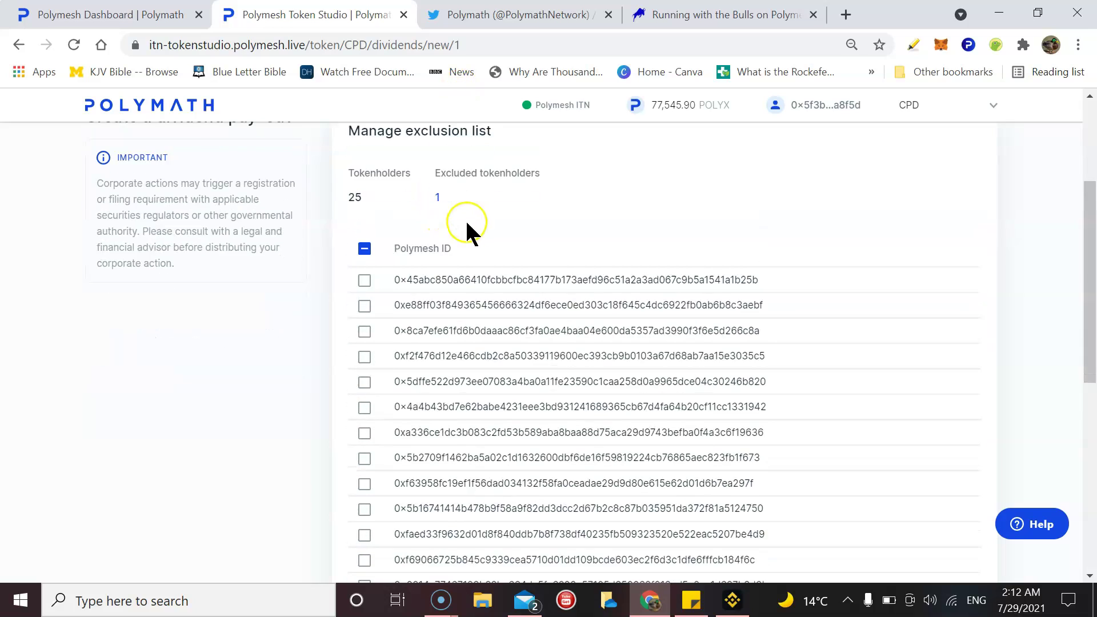
scroll(466, 219, "down", 3)
scroll(481, 386, "down", 2)
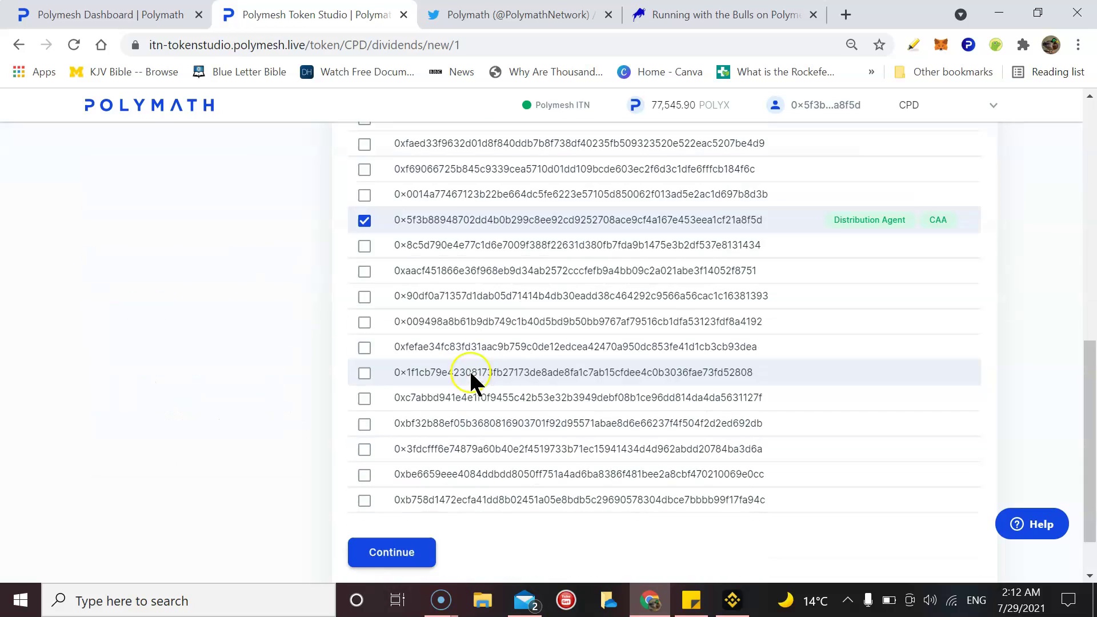
scroll(471, 380, "down", 1)
left_click(400, 491)
scroll(891, 245, "up", 5)
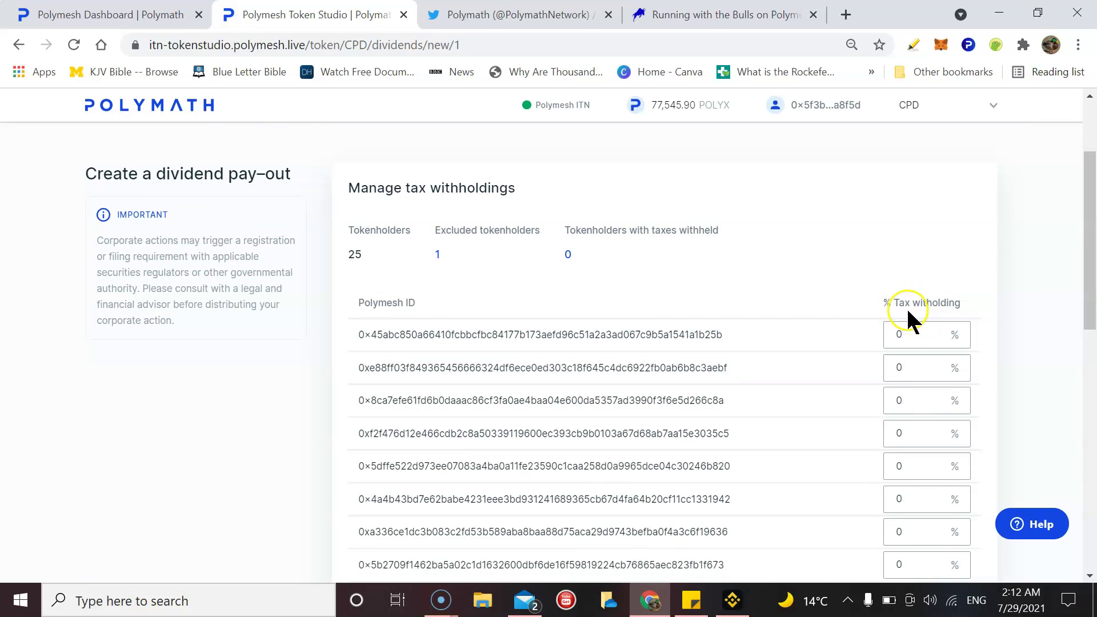
scroll(944, 313, "down", 3)
scroll(891, 303, "down", 5)
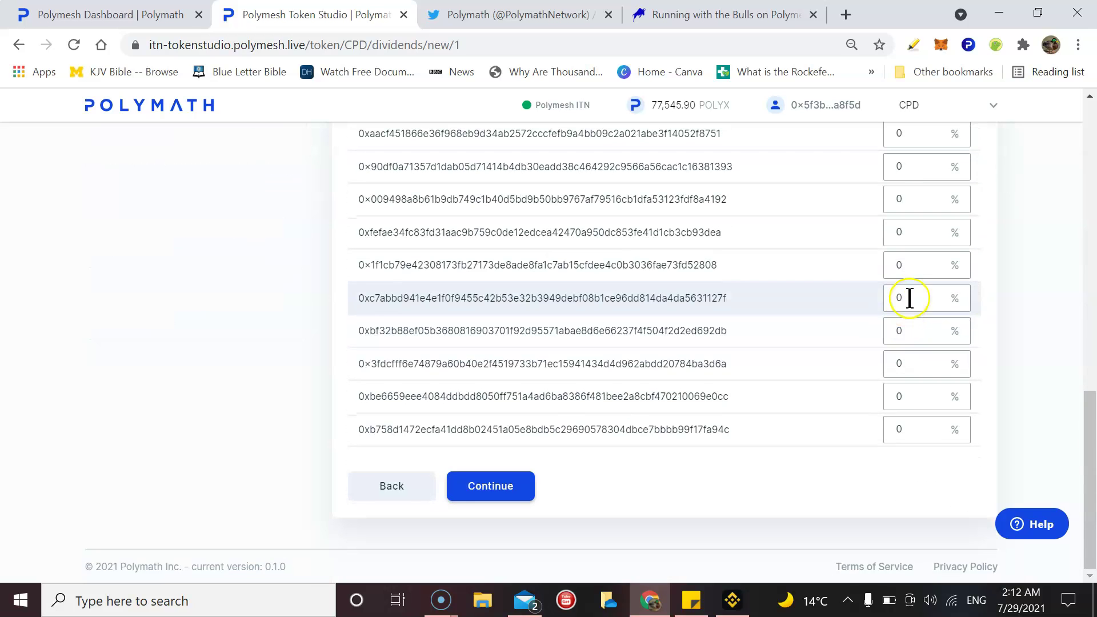
Step: Accept 0% tax, name the pay-out july2021, and declare it 07/29/2021 1:00 AM
left_click(499, 487)
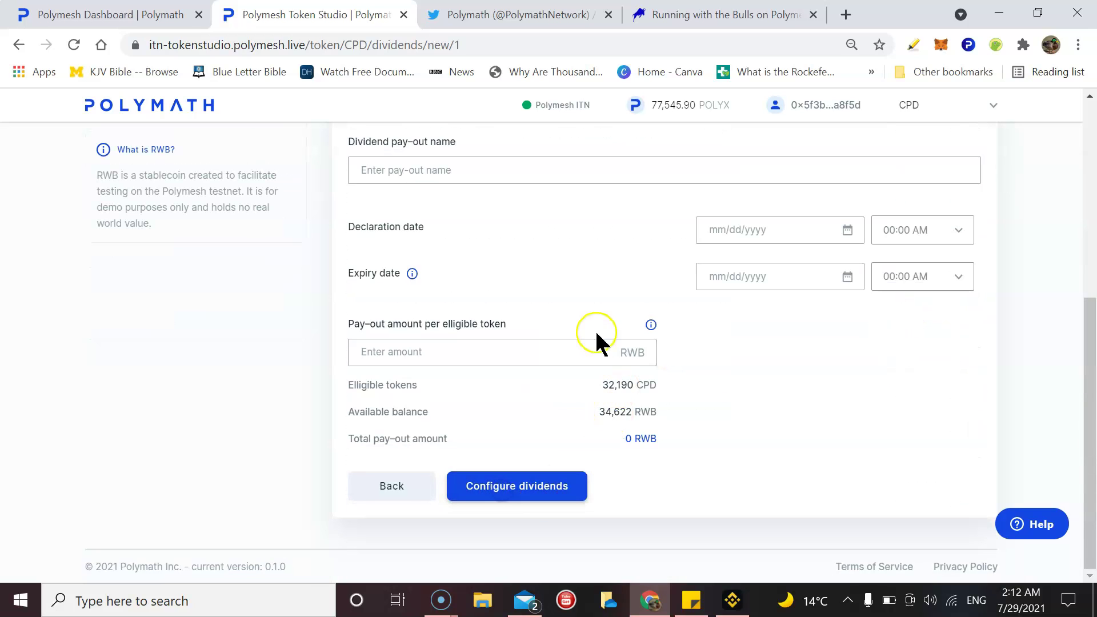
scroll(494, 230, "up", 3)
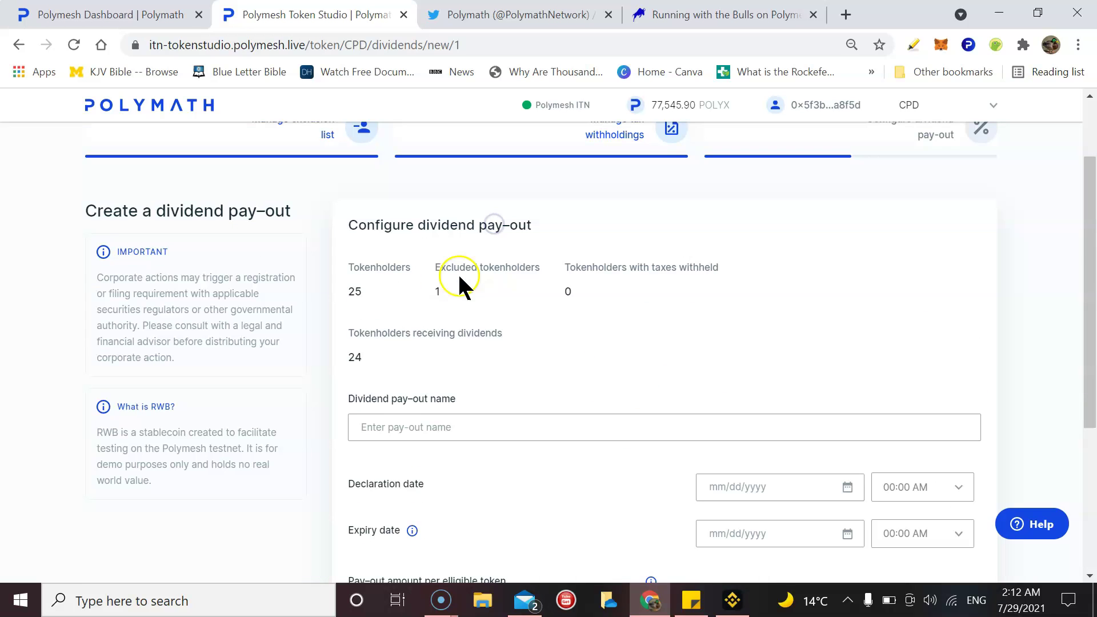
left_click(412, 429)
type("july2021")
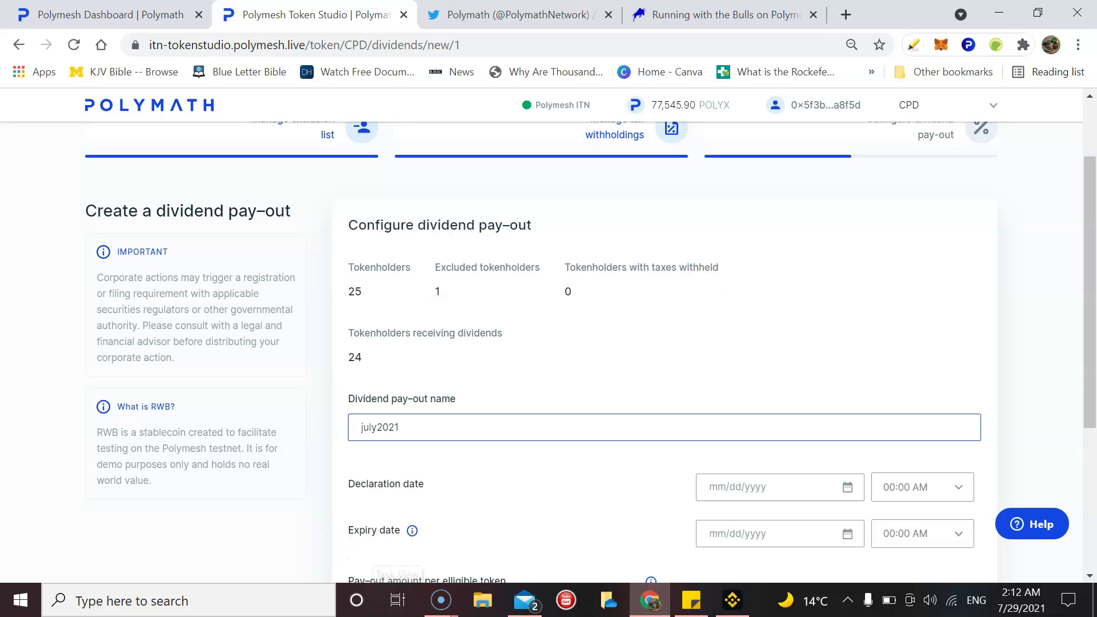
scroll(588, 269, "down", 2)
left_click(799, 336)
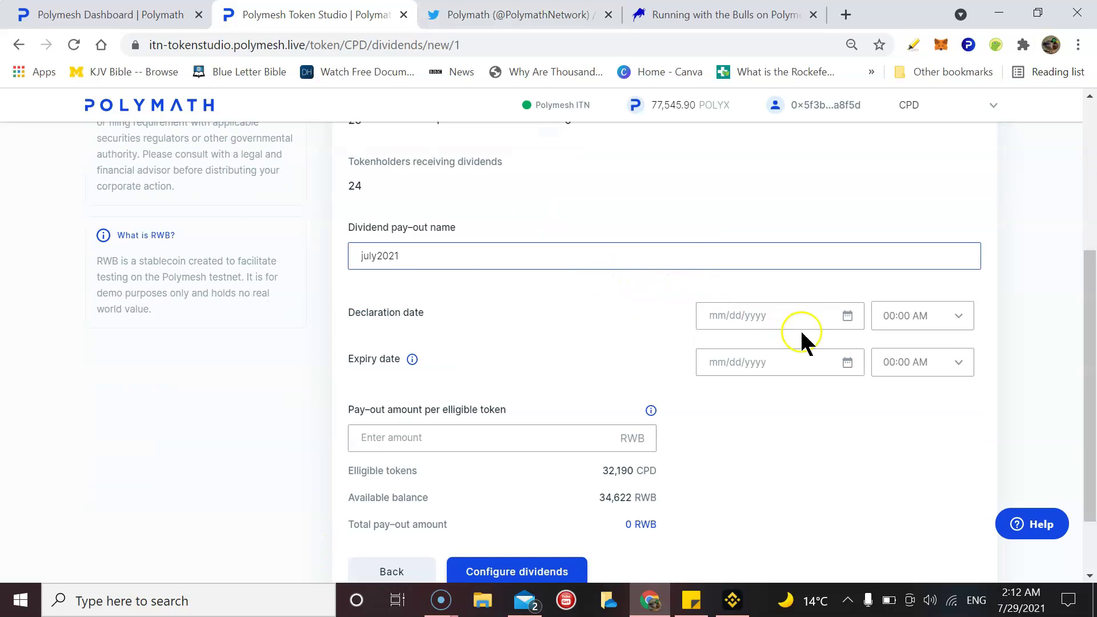
left_click(847, 317)
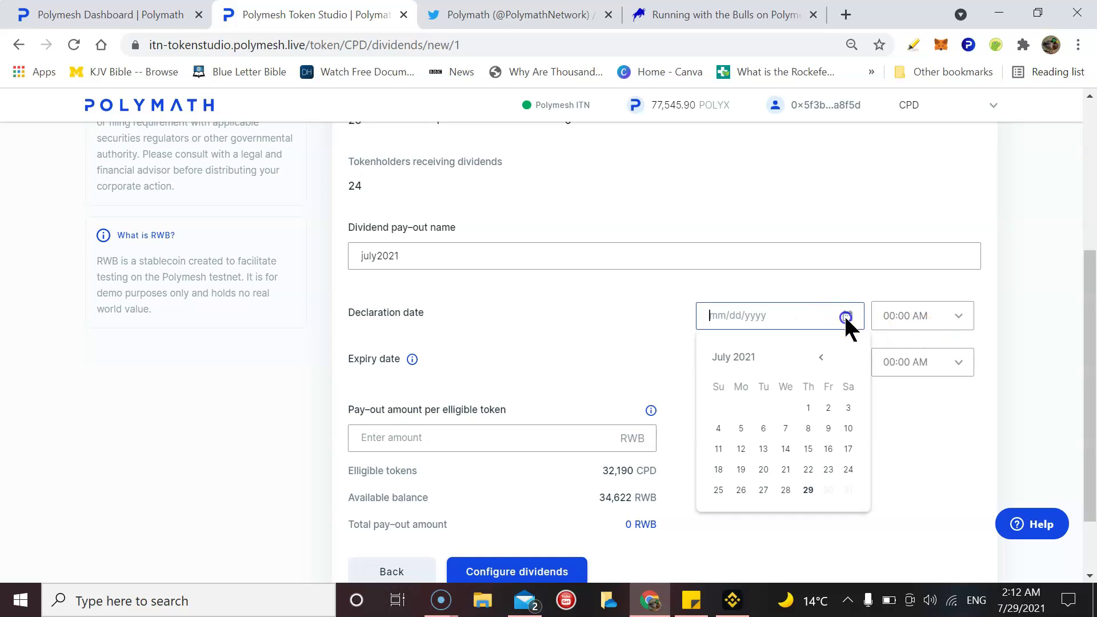
left_click(808, 491)
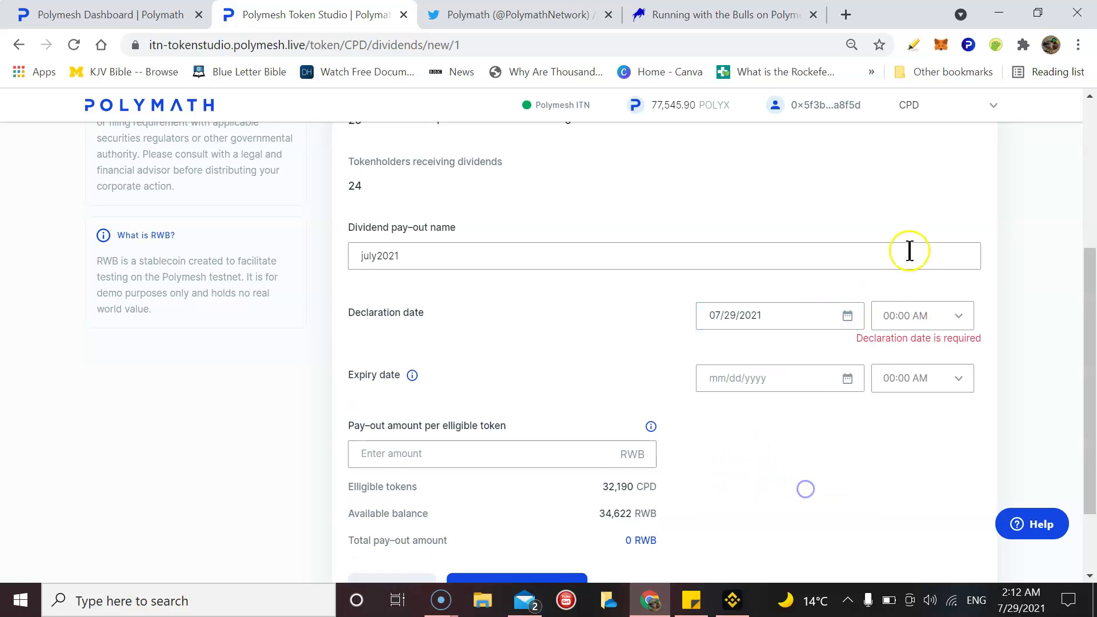
left_click(925, 315)
left_click(909, 374)
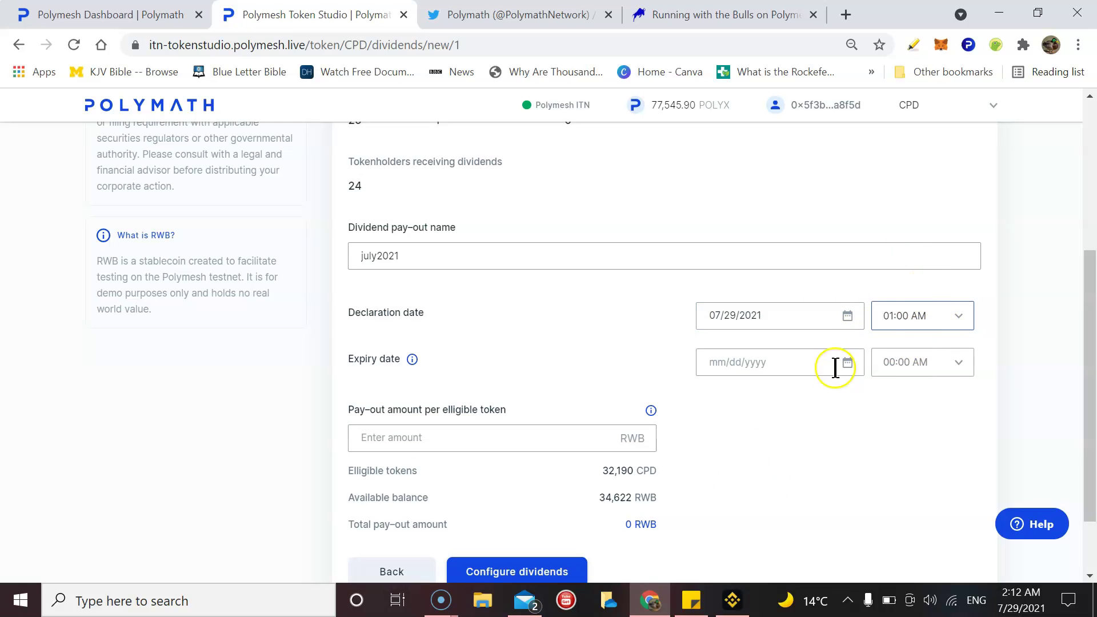
Step: Set expiry to 08/29/2021 2:00 AM and pay 1 RWB per token (32,190 RWB total)
left_click(761, 367)
left_click(848, 408)
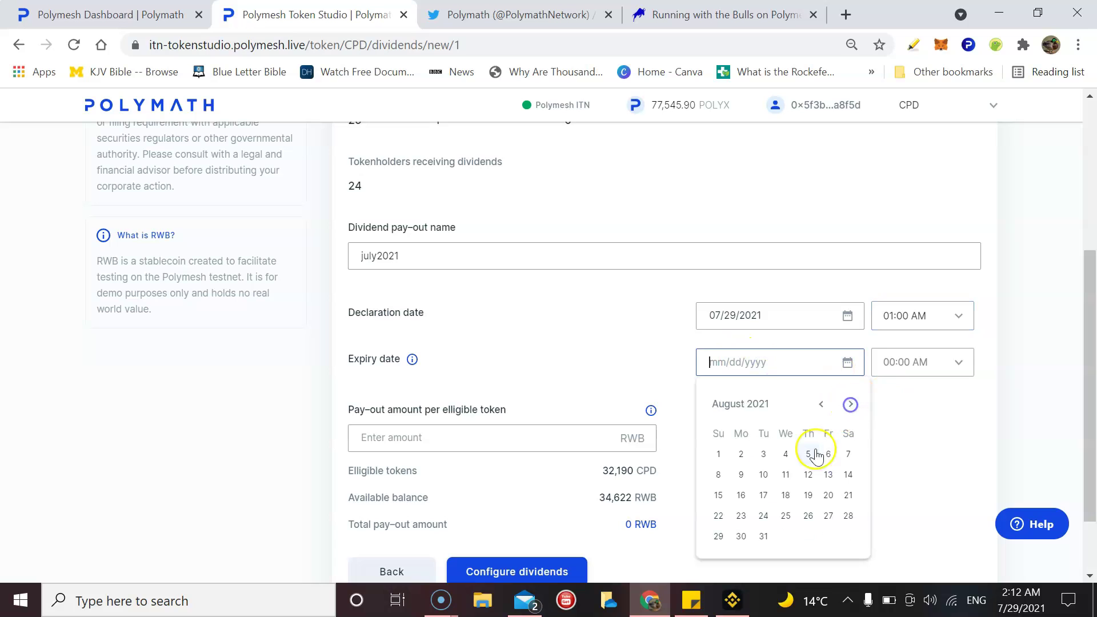
left_click(720, 538)
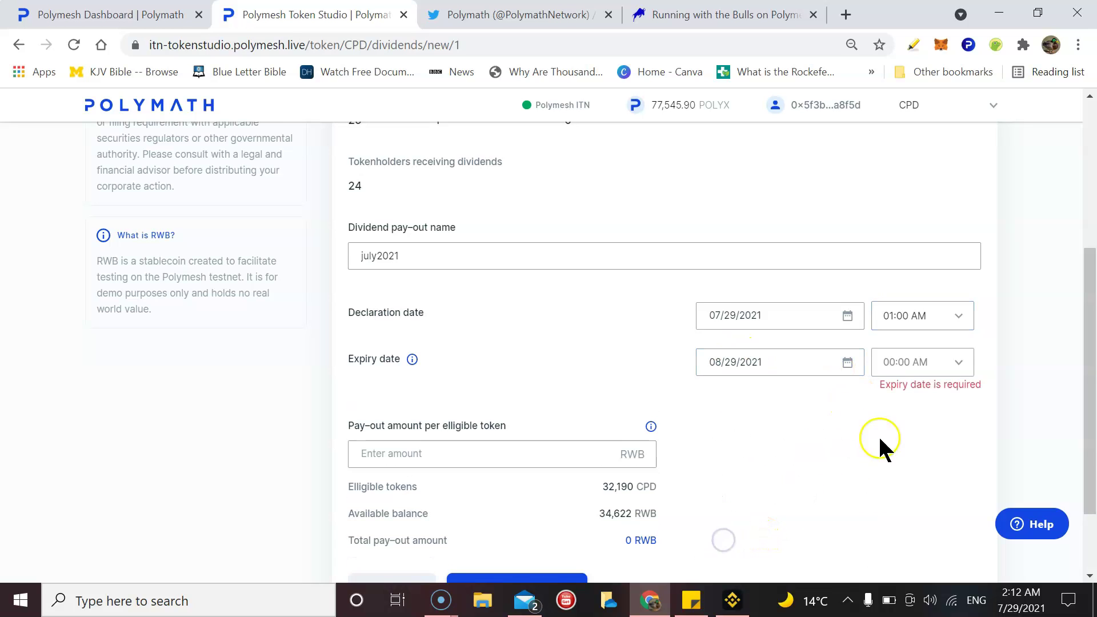
left_click(958, 371)
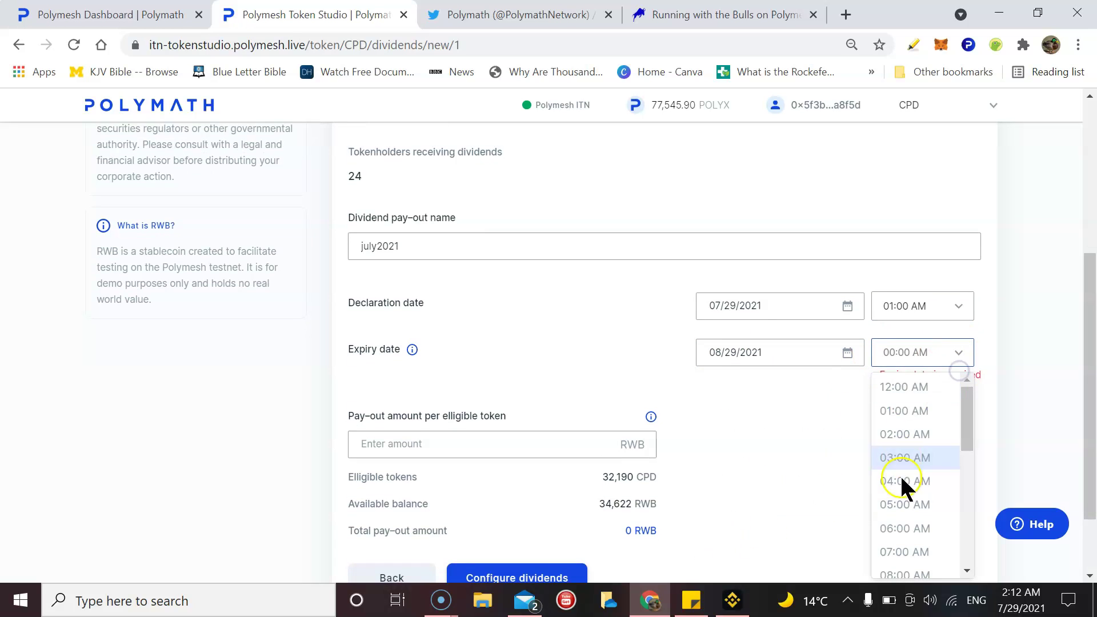
left_click(922, 436)
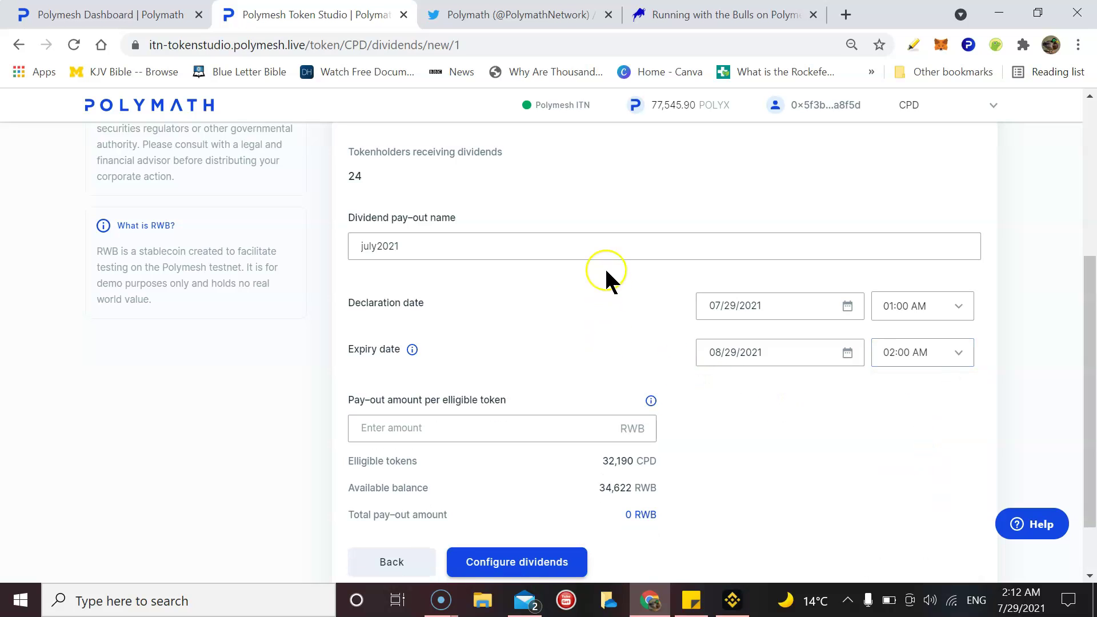
scroll(652, 292, "down", 2)
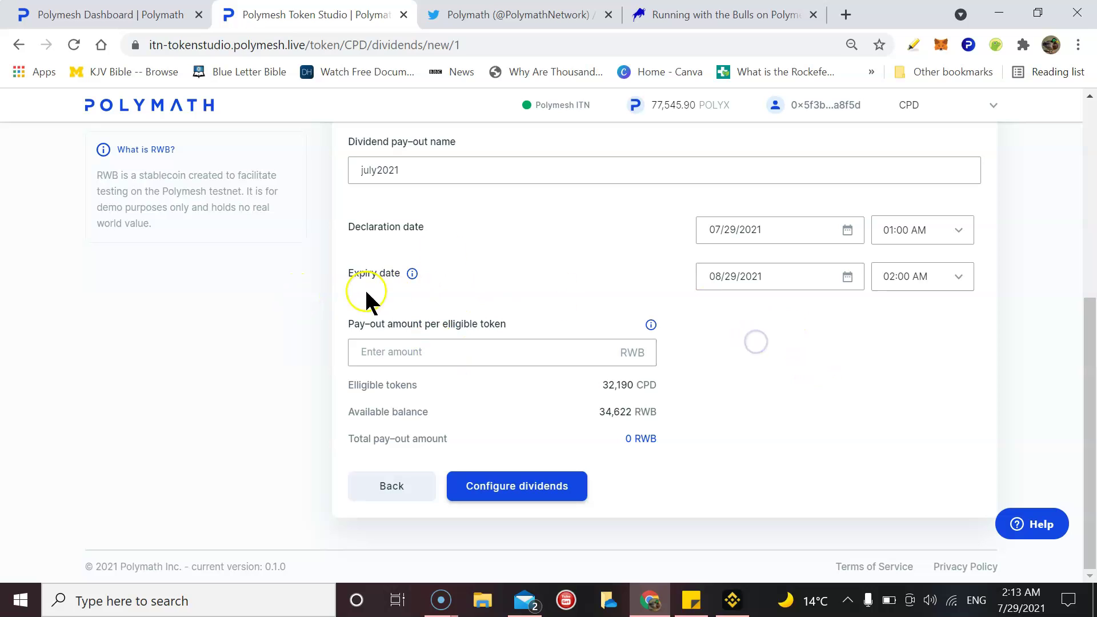
left_click(478, 346)
type("1")
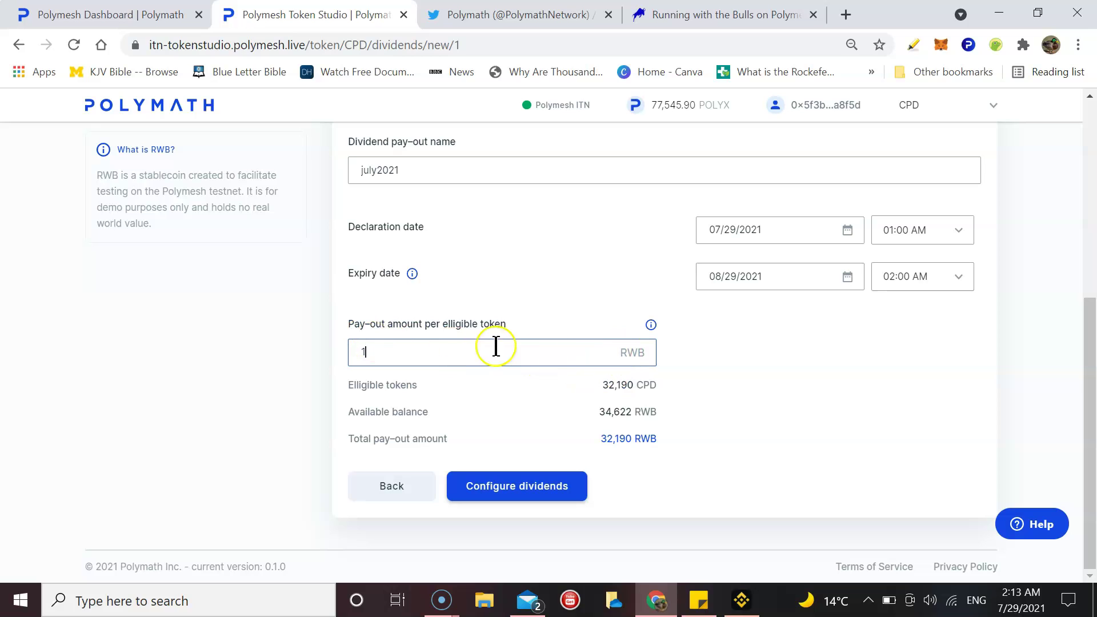
left_click(701, 350)
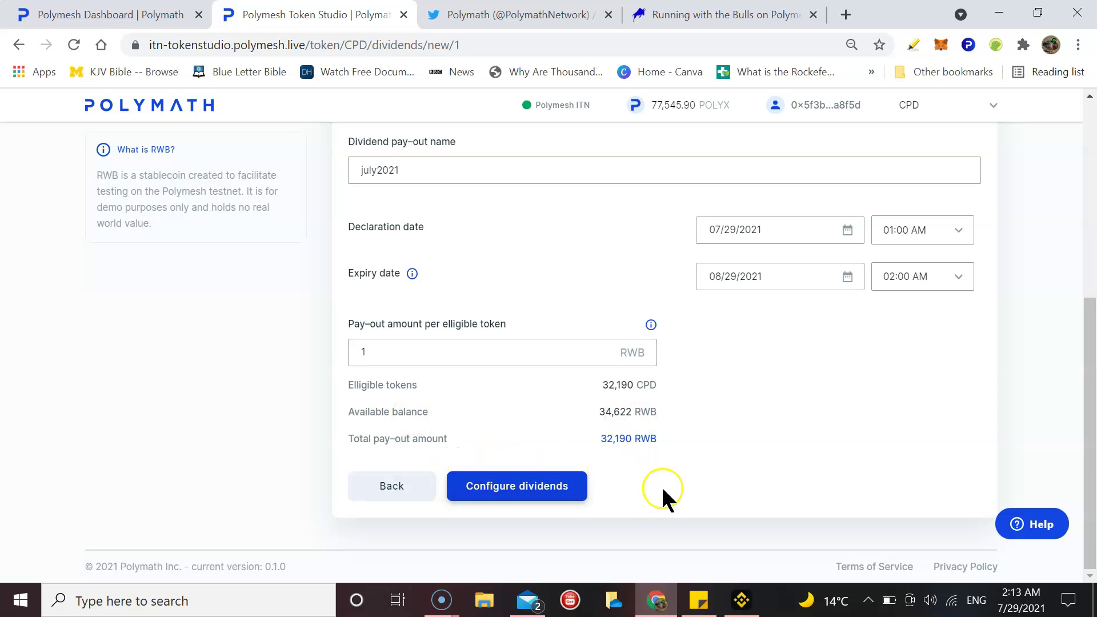
Step: Review, confirm and sign both transactions for the july2021 CPD dividend distribution
left_click(526, 494)
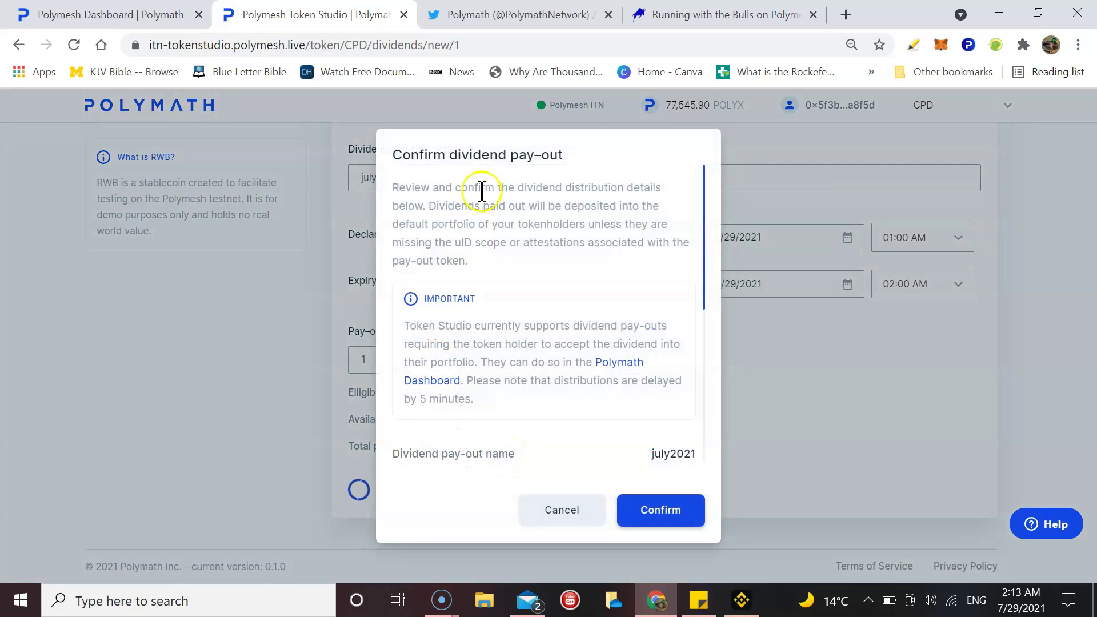
scroll(474, 236, "down", 1)
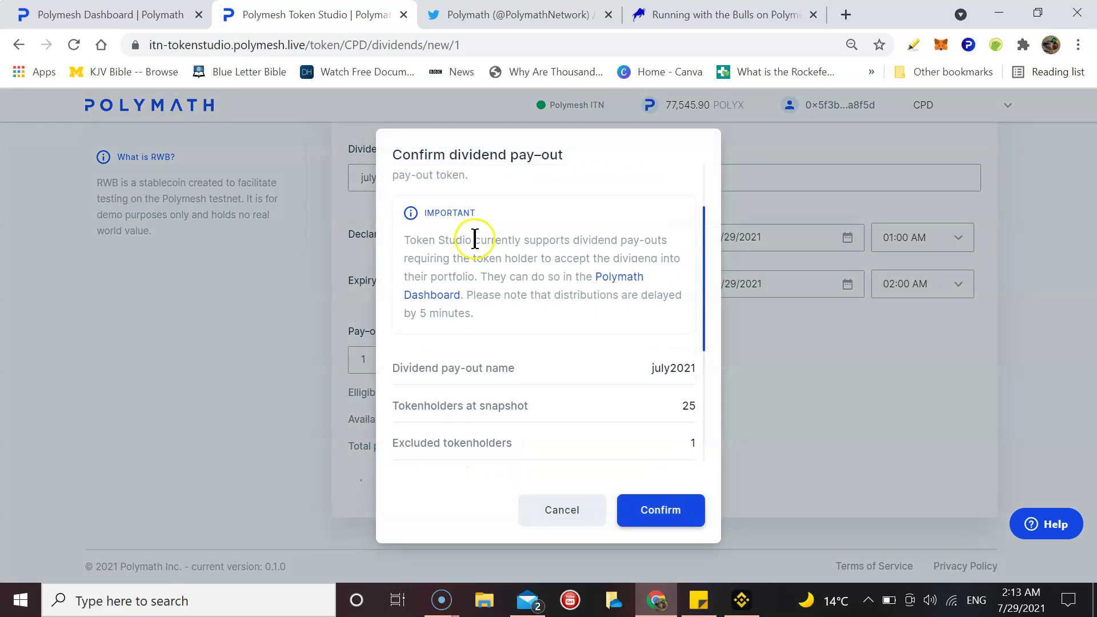
scroll(510, 319, "down", 1)
scroll(572, 207, "down", 1)
scroll(534, 283, "down", 1)
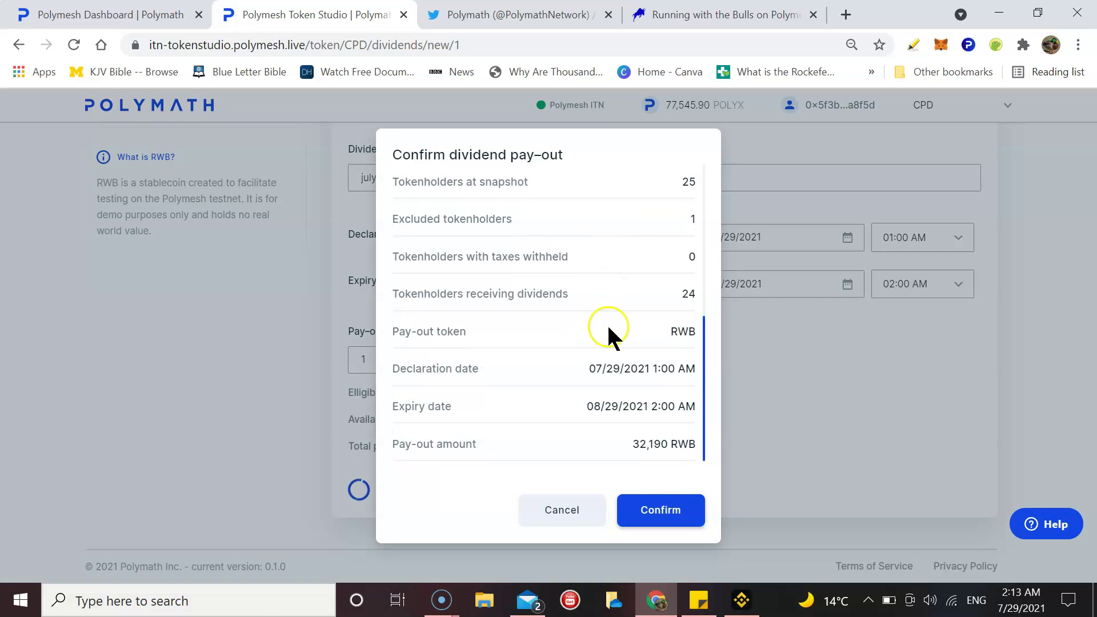
left_click(660, 501)
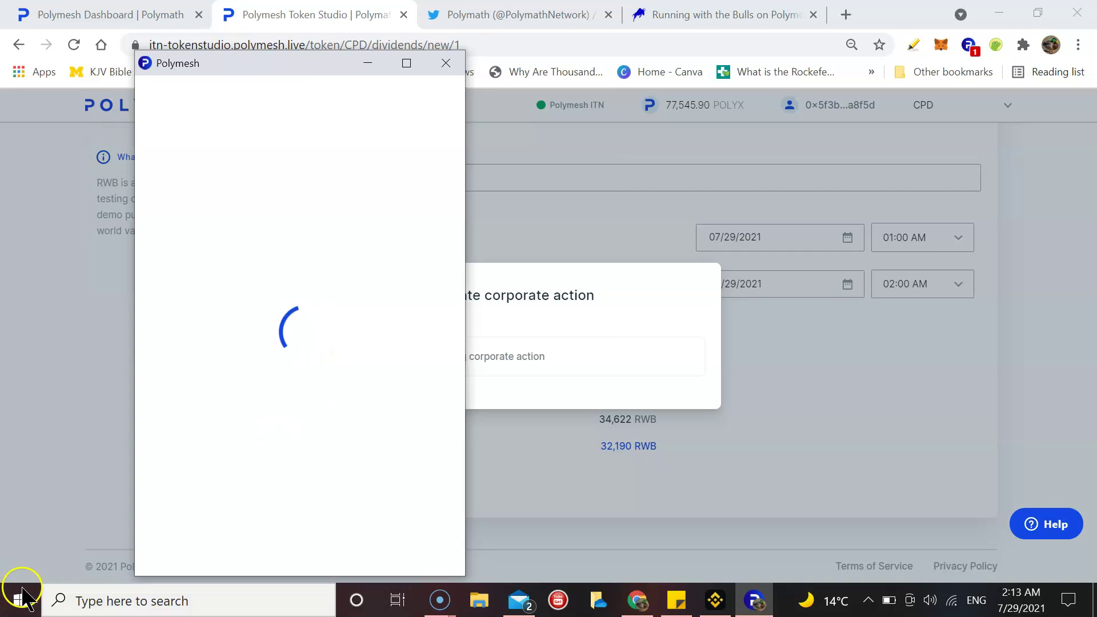
left_click(402, 558)
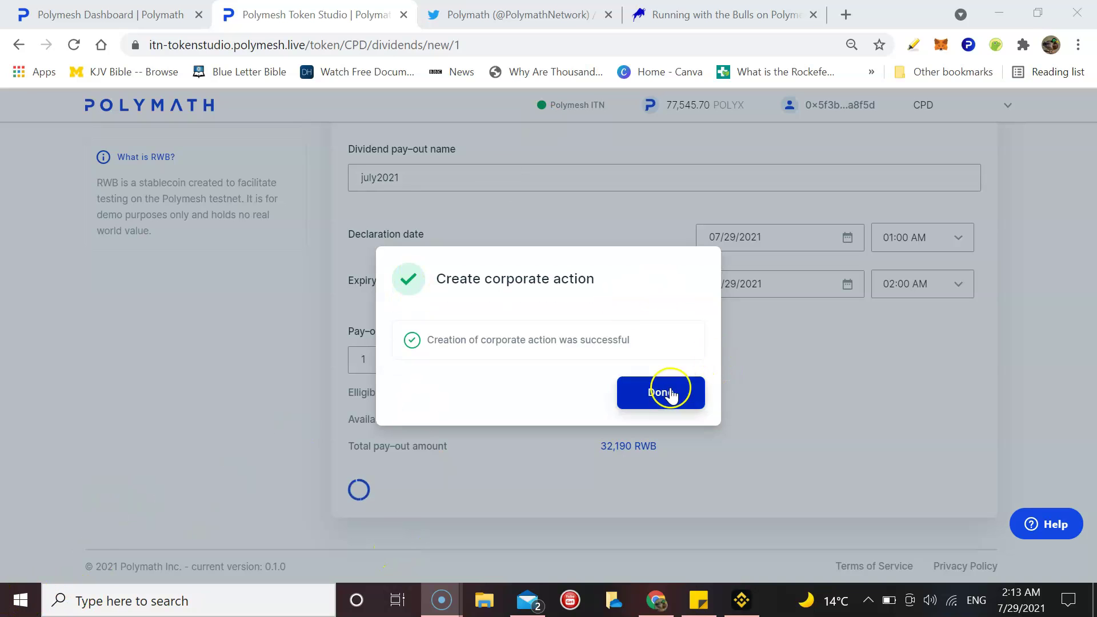
left_click(671, 396)
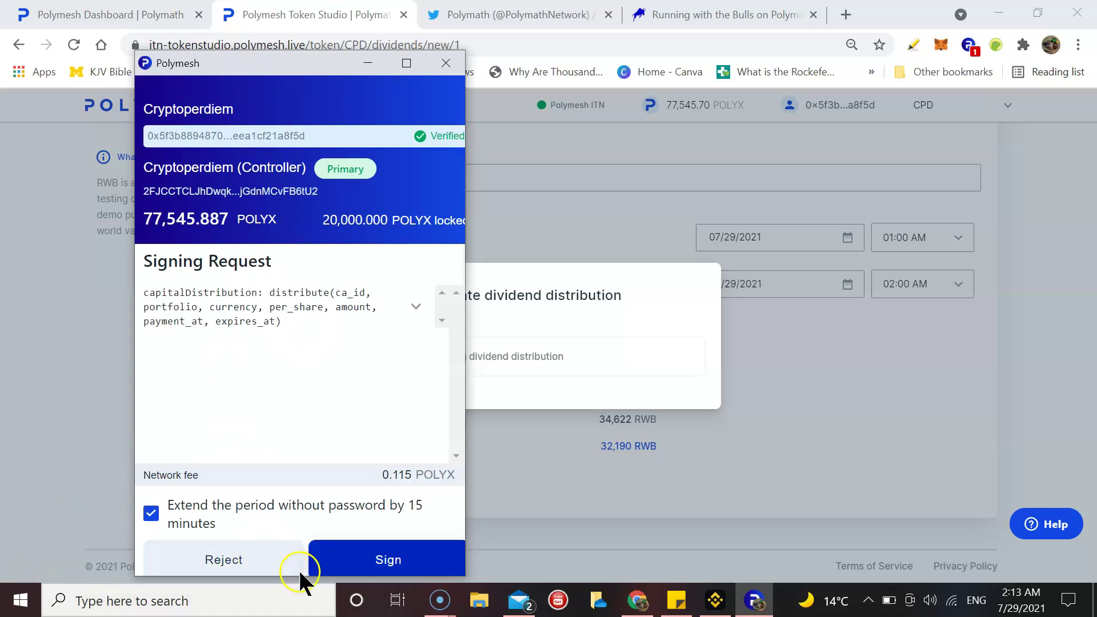
left_click(357, 558)
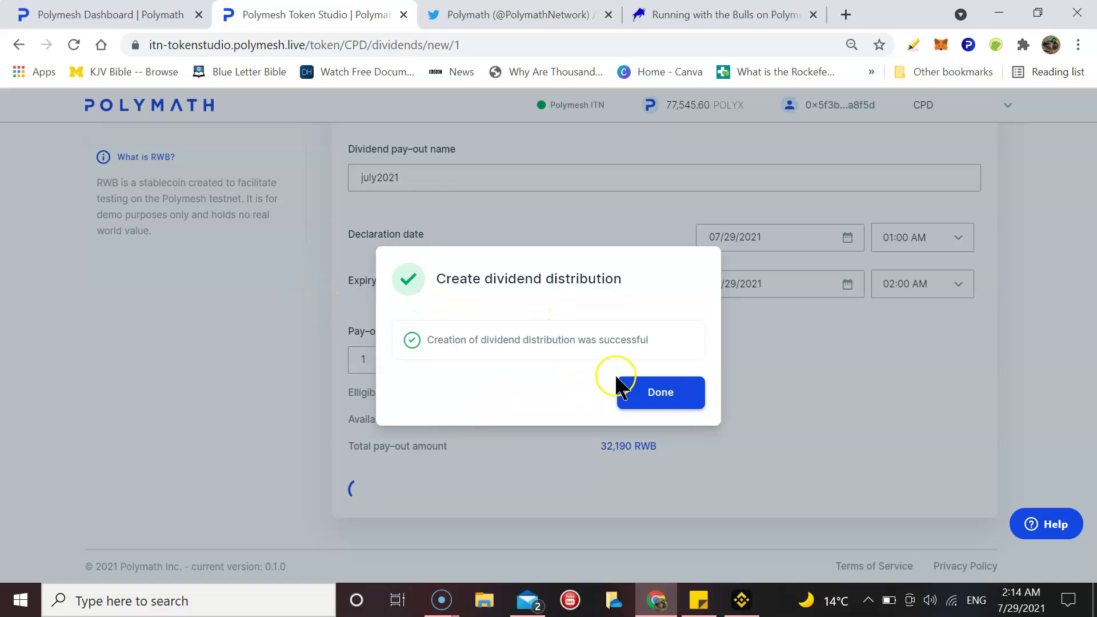
left_click(671, 393)
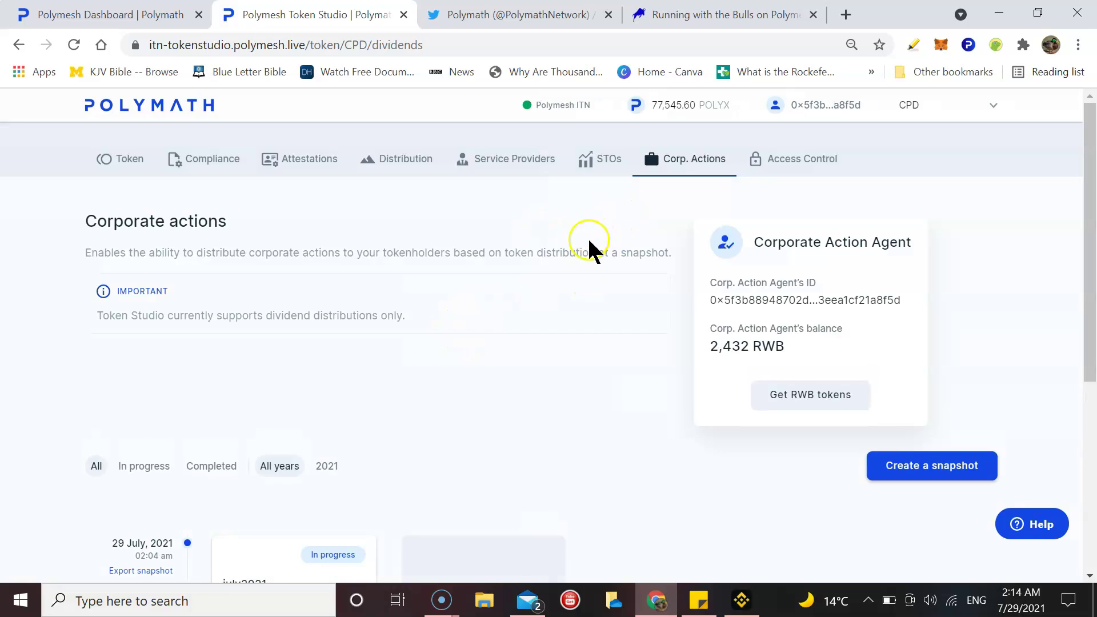
scroll(606, 254, "down", 1)
scroll(604, 240, "down", 2)
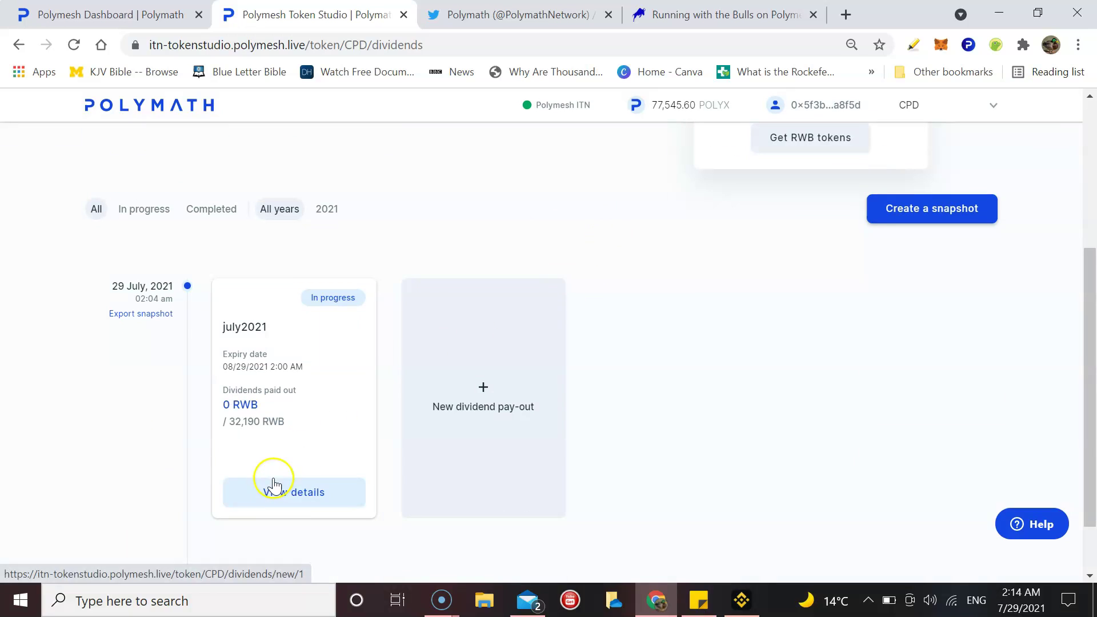
scroll(246, 405, "down", 1)
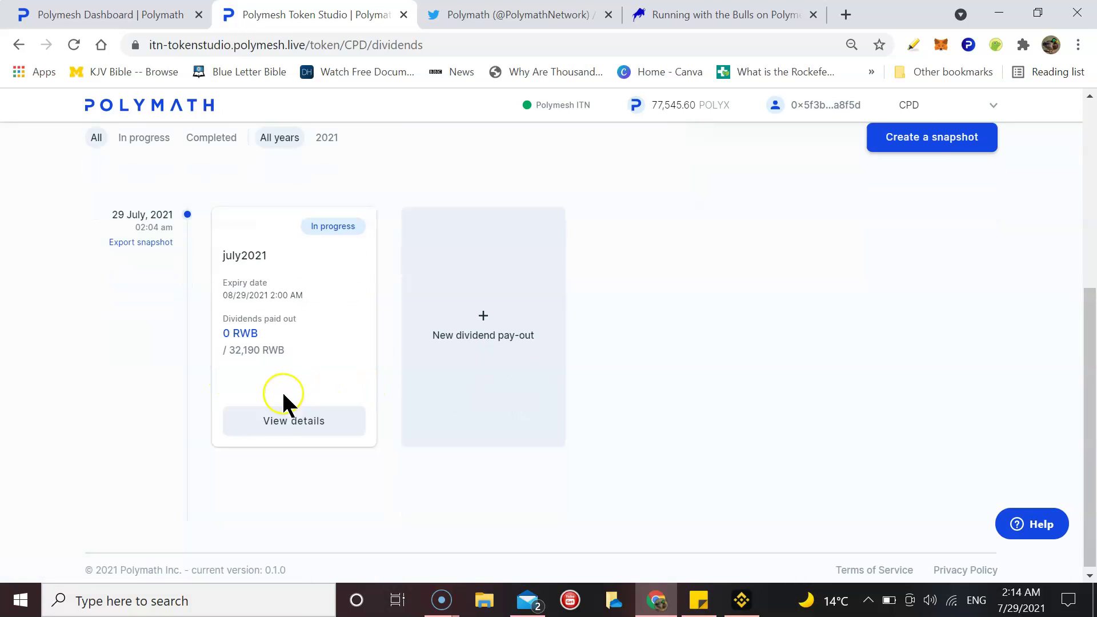
scroll(392, 386, "up", 4)
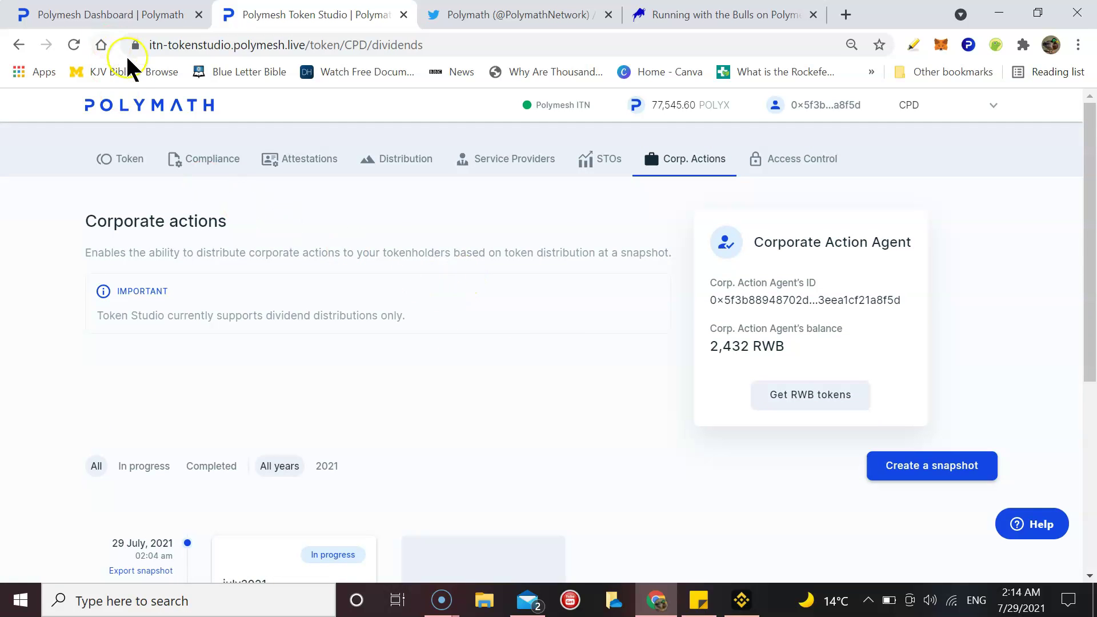
Step: Go to Dashboard Portfolios, declining the 1973LUBOVYUR token deposit prompt
key("ctrl+shift+Tab")
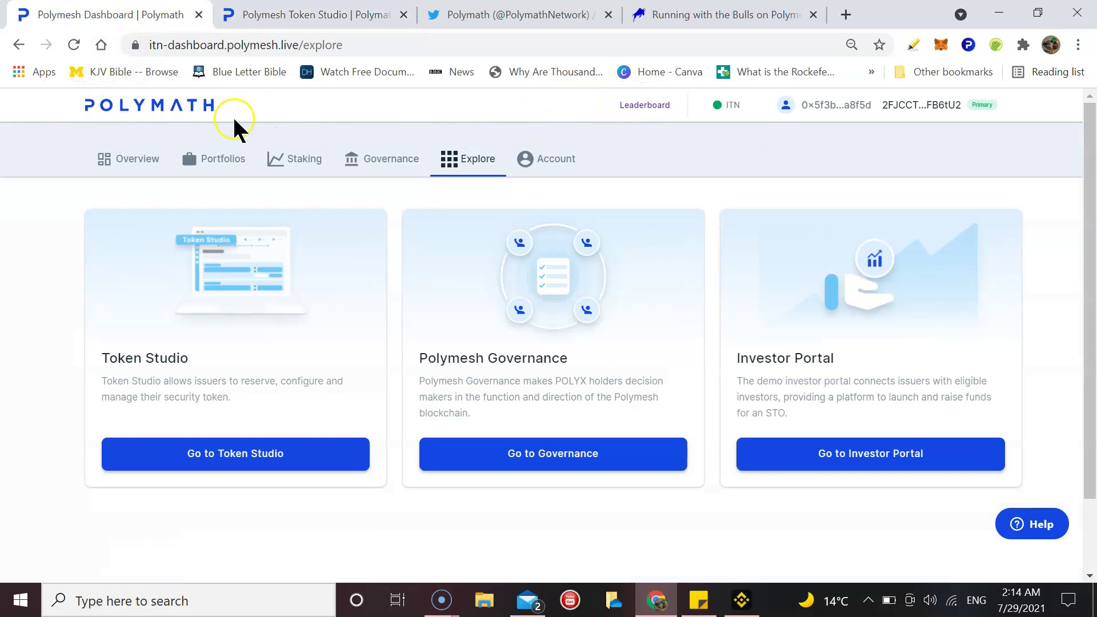
left_click(218, 168)
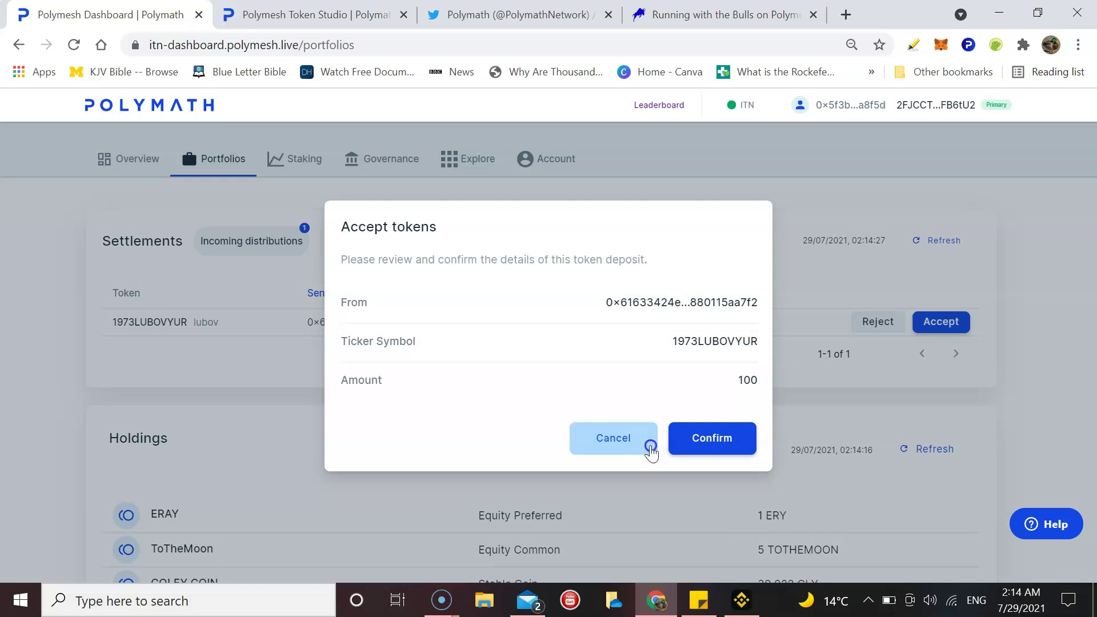
left_click(649, 443)
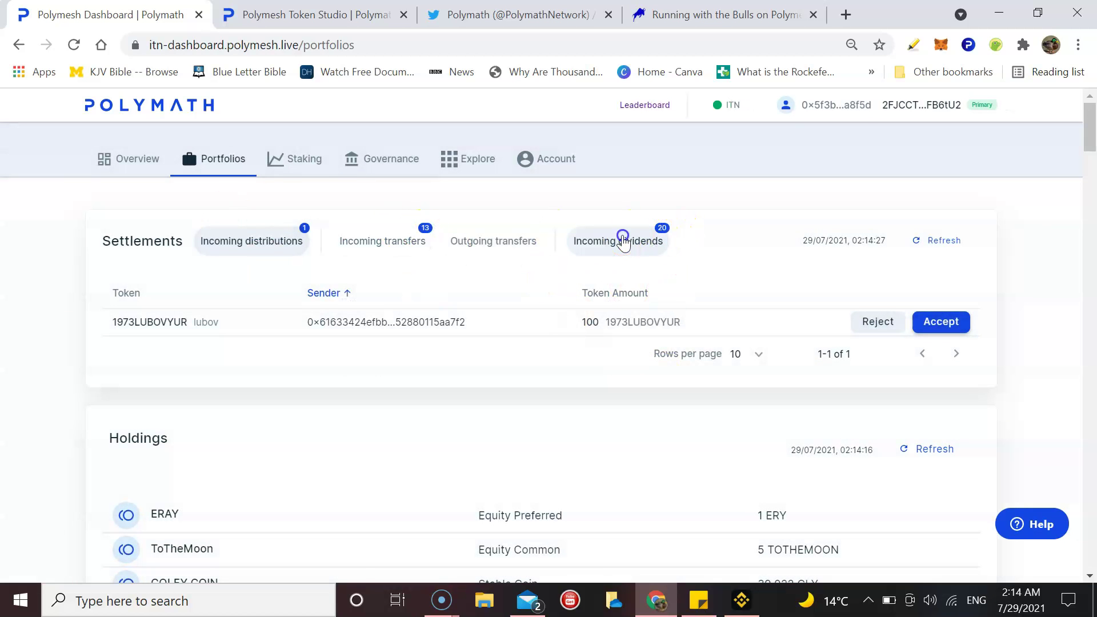
Step: List incoming dividends and preview, then cancel, accepting the TOTHEMOON dividend
left_click(623, 240)
scroll(729, 299, "down", 2)
scroll(736, 297, "down", 1)
scroll(737, 297, "up", 1)
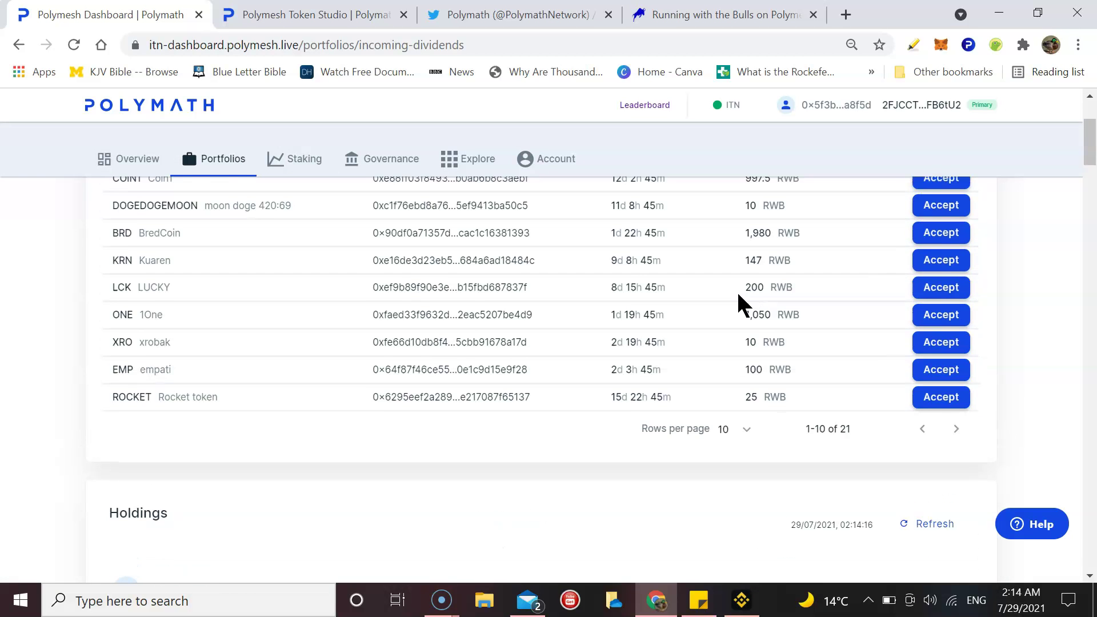
scroll(738, 300, "up", 2)
scroll(737, 307, "down", 1)
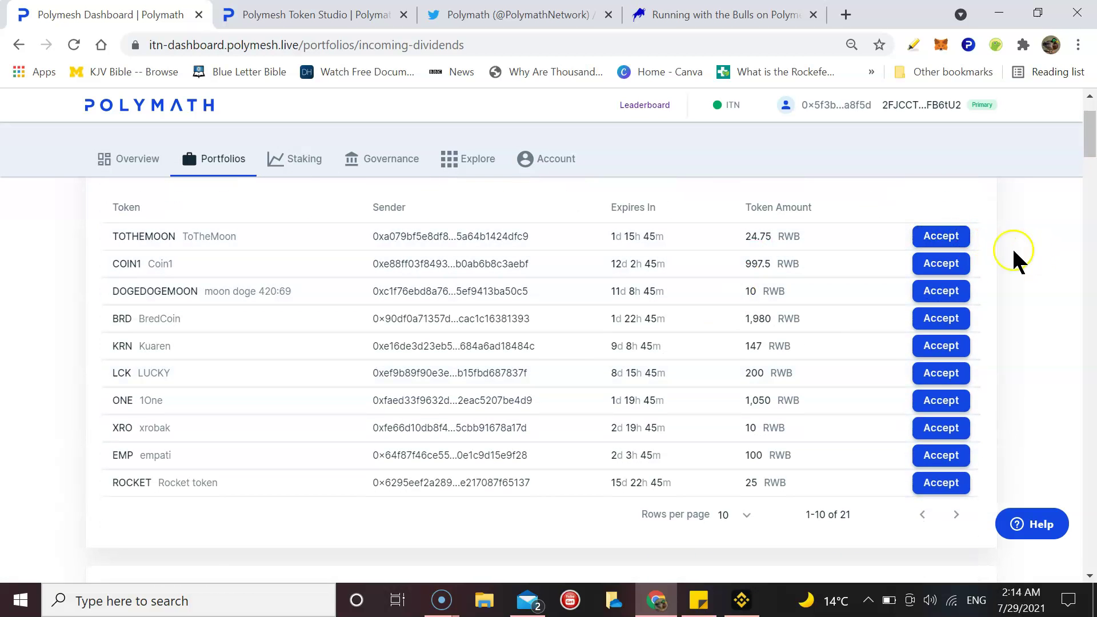
left_click(951, 242)
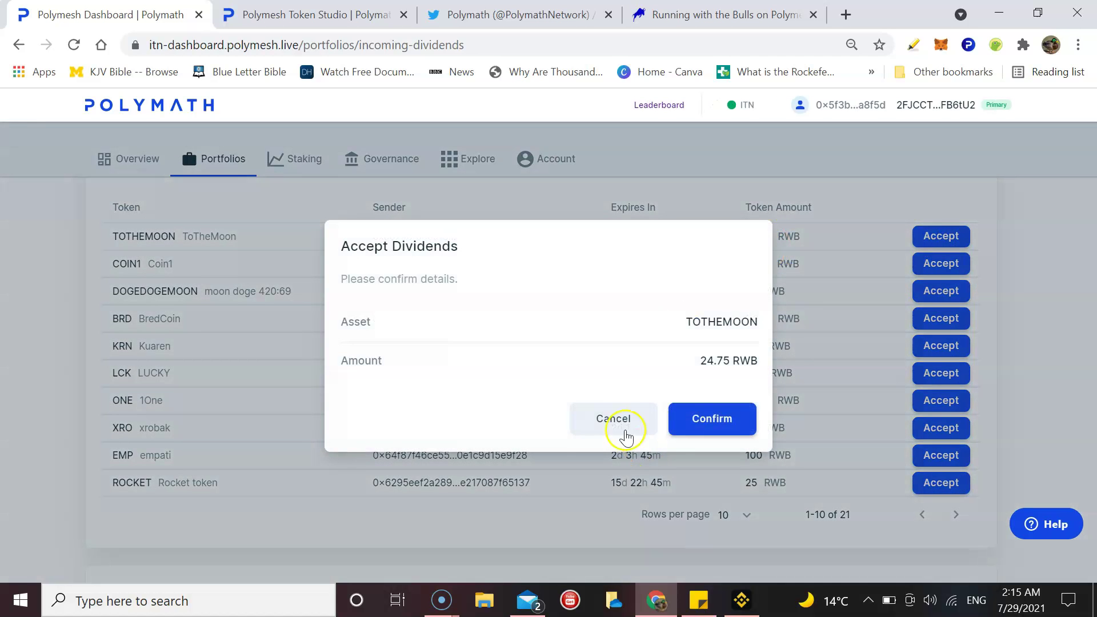
left_click(627, 437)
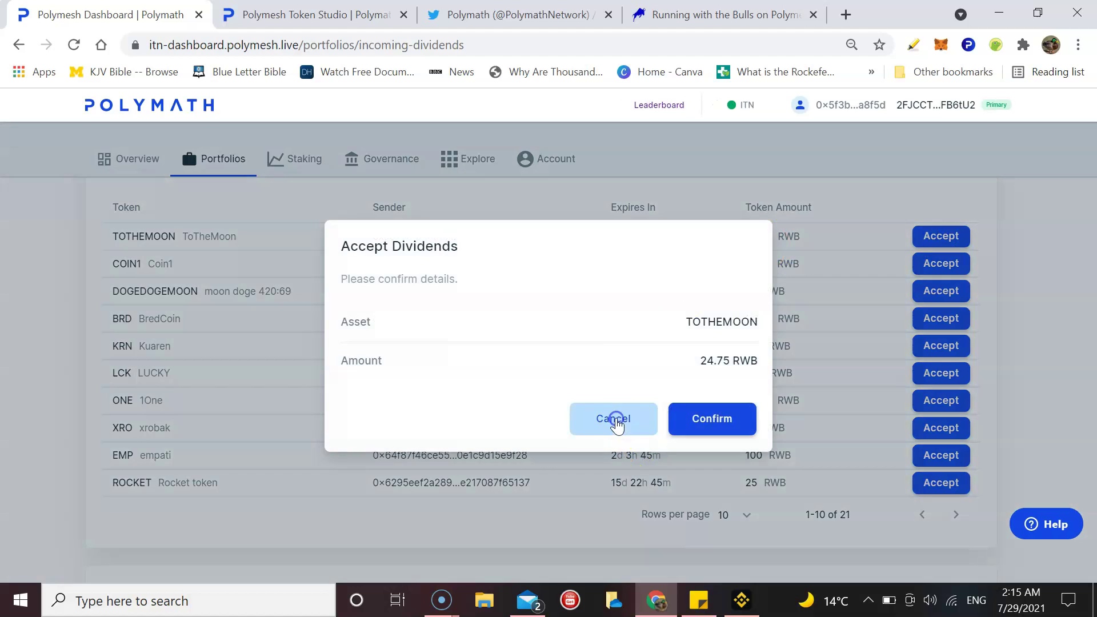
scroll(639, 403, "up", 1)
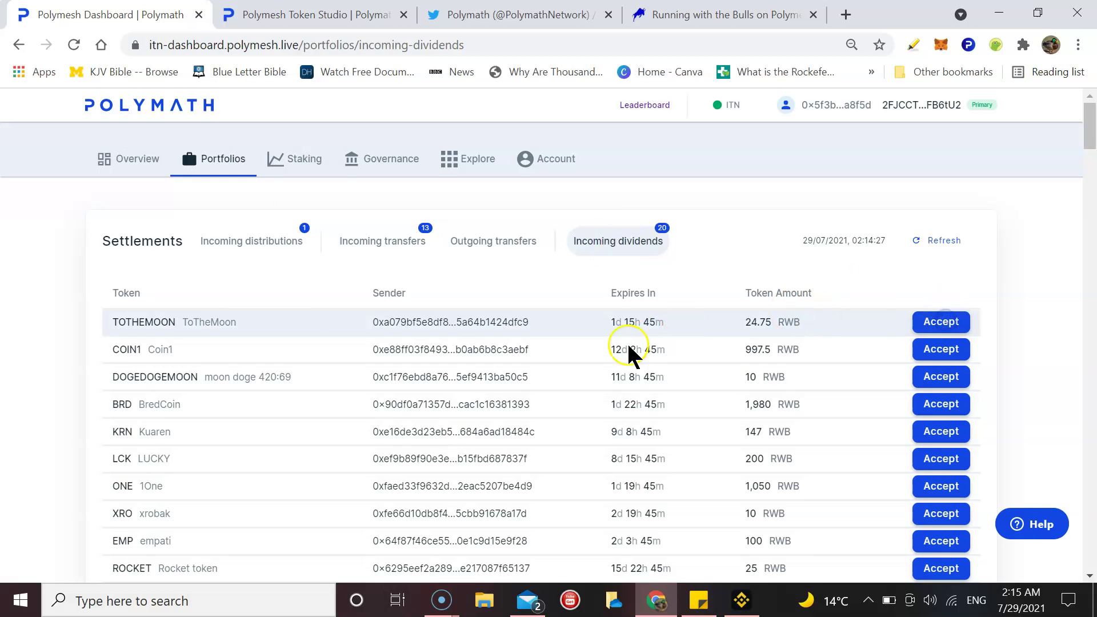
Step: Accept, confirm and wallet-sign the 24.75 RWB TOTHEMOON dividend, then return to the blog
left_click(112, 323)
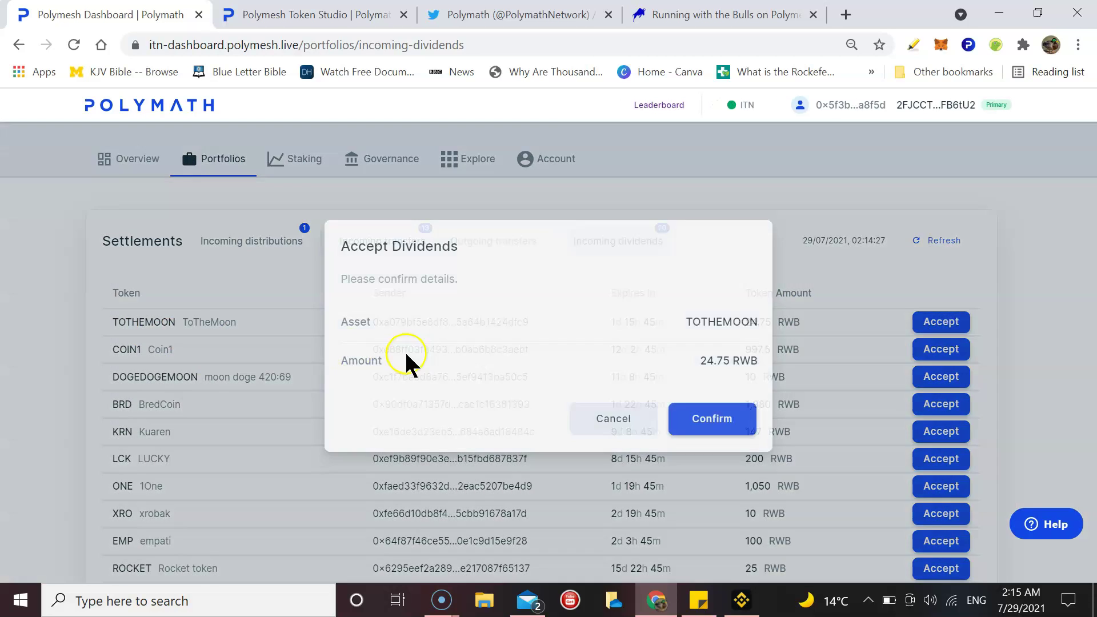
left_click(669, 407)
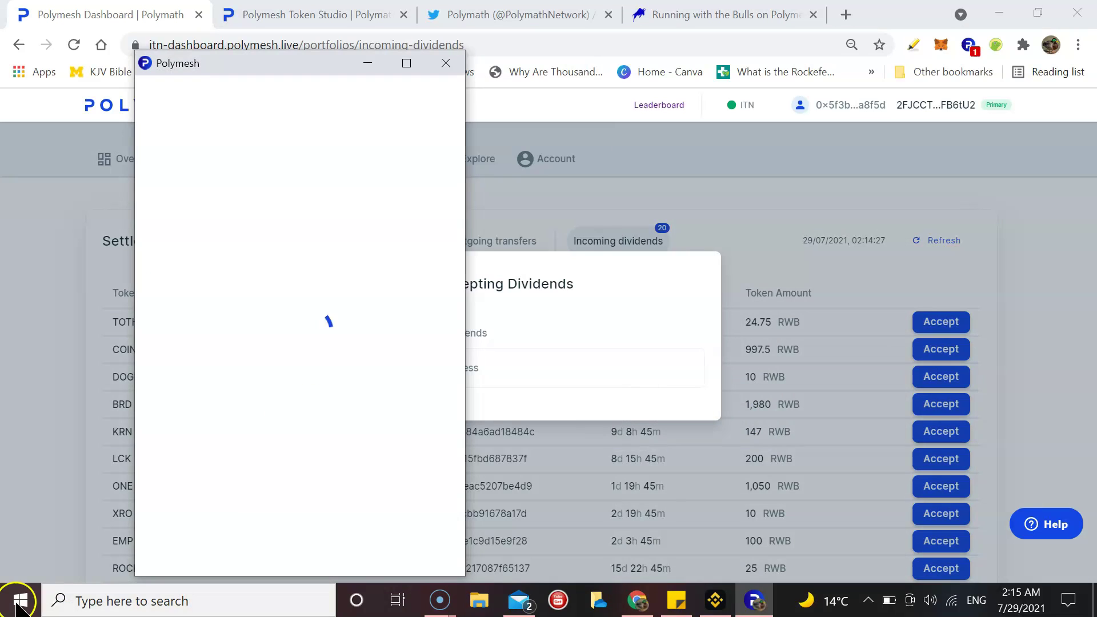
left_click(393, 562)
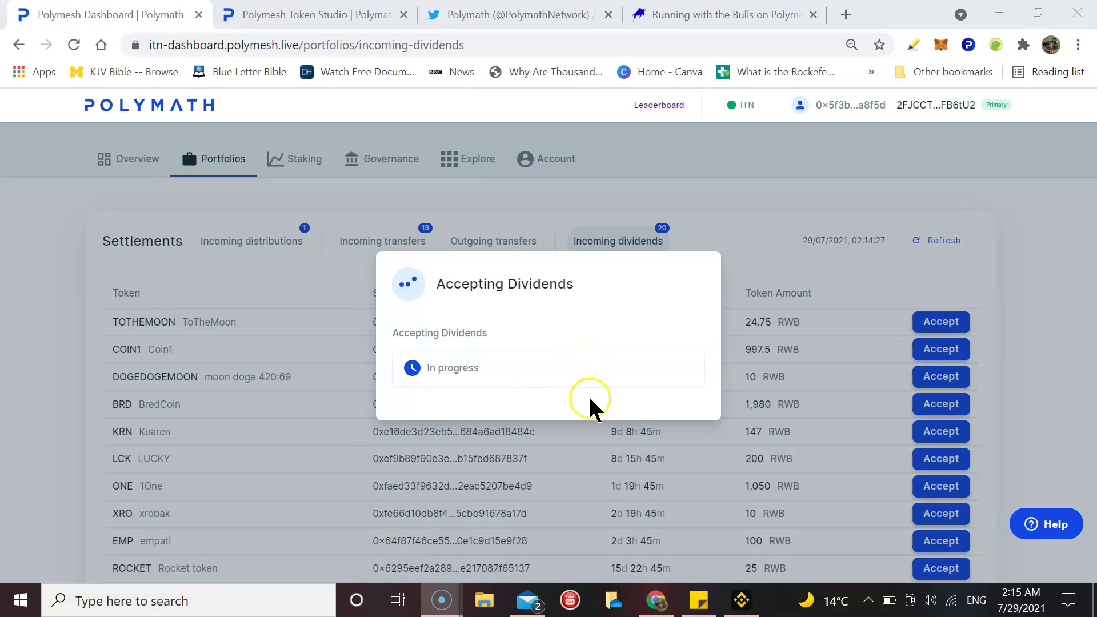
left_click(657, 420)
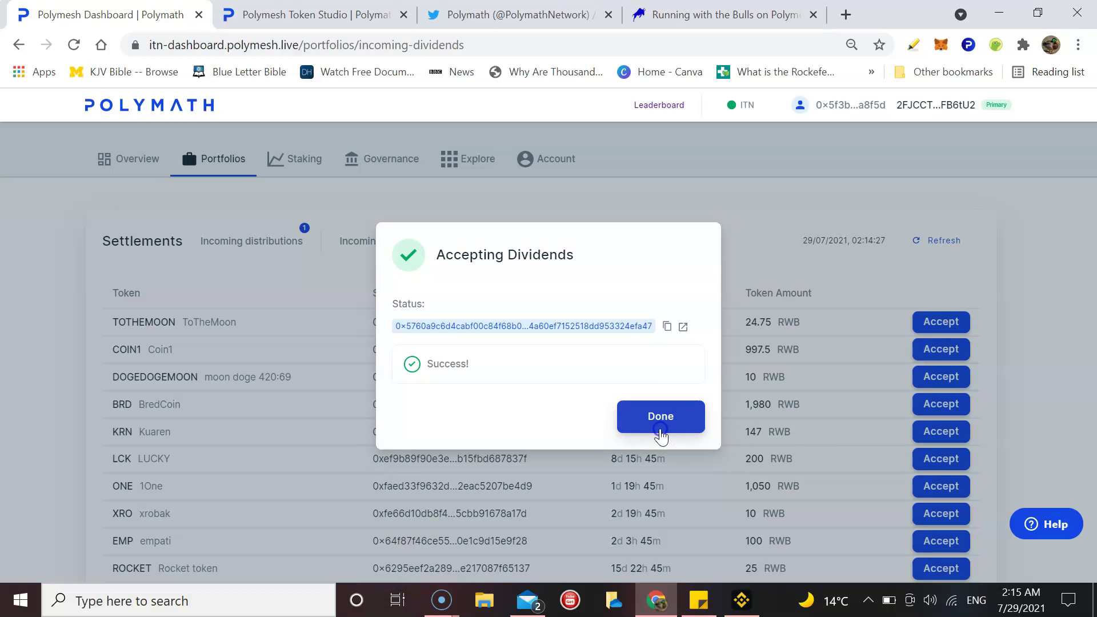
left_click(658, 433)
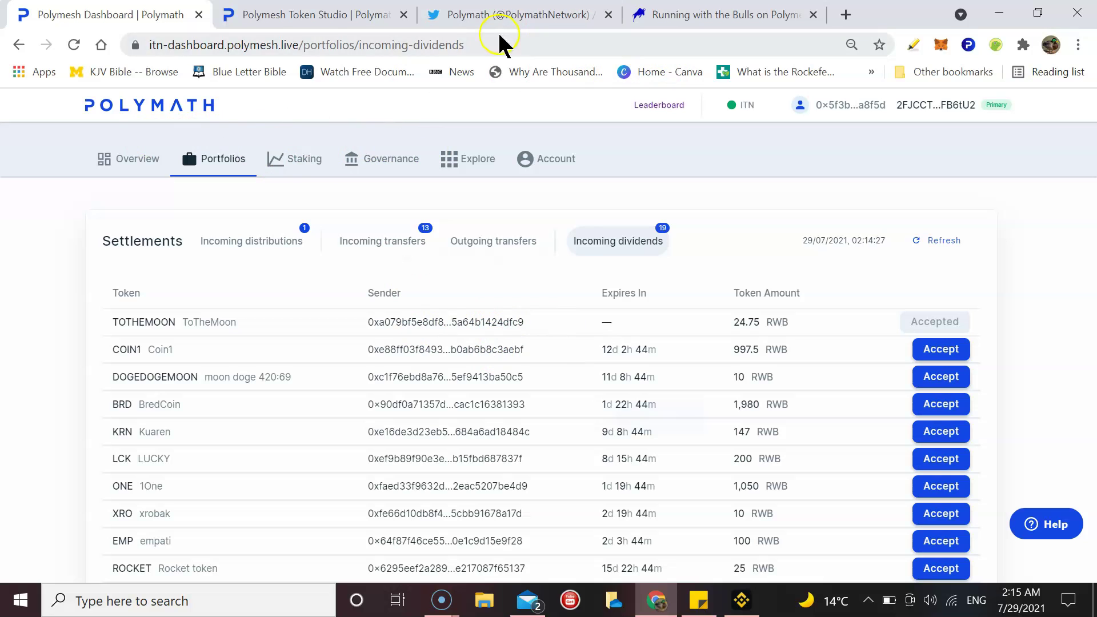
left_click(725, 15)
scroll(514, 137, "up", 10)
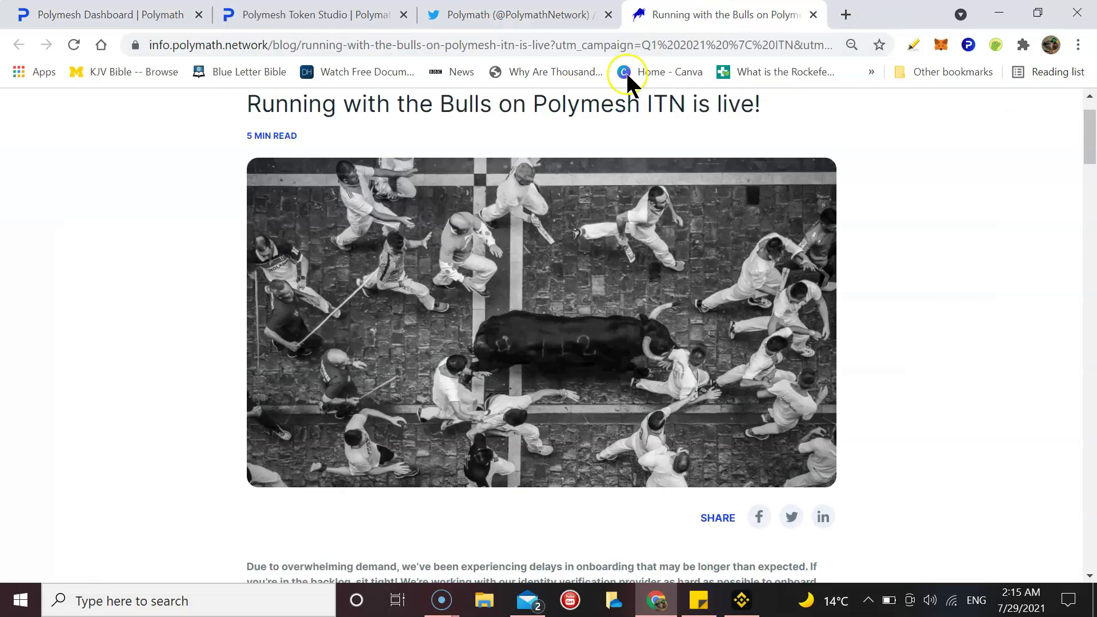
Step: Go from the incoming dividends list to the Running with the Bulls leaderboard
left_click(287, 17)
left_click(128, 20)
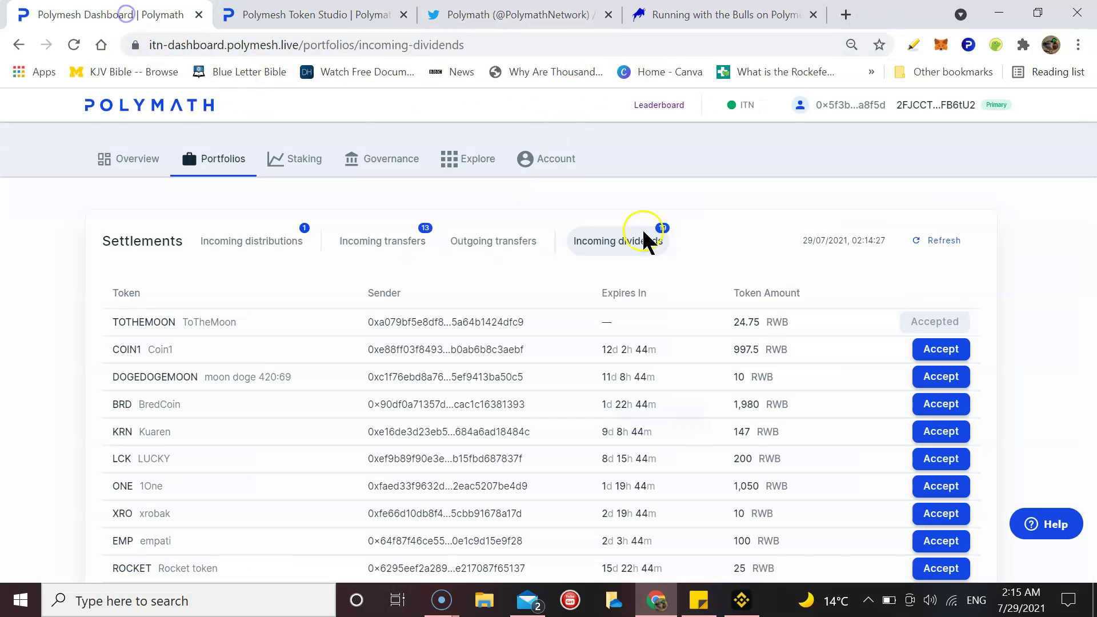
left_click(660, 104)
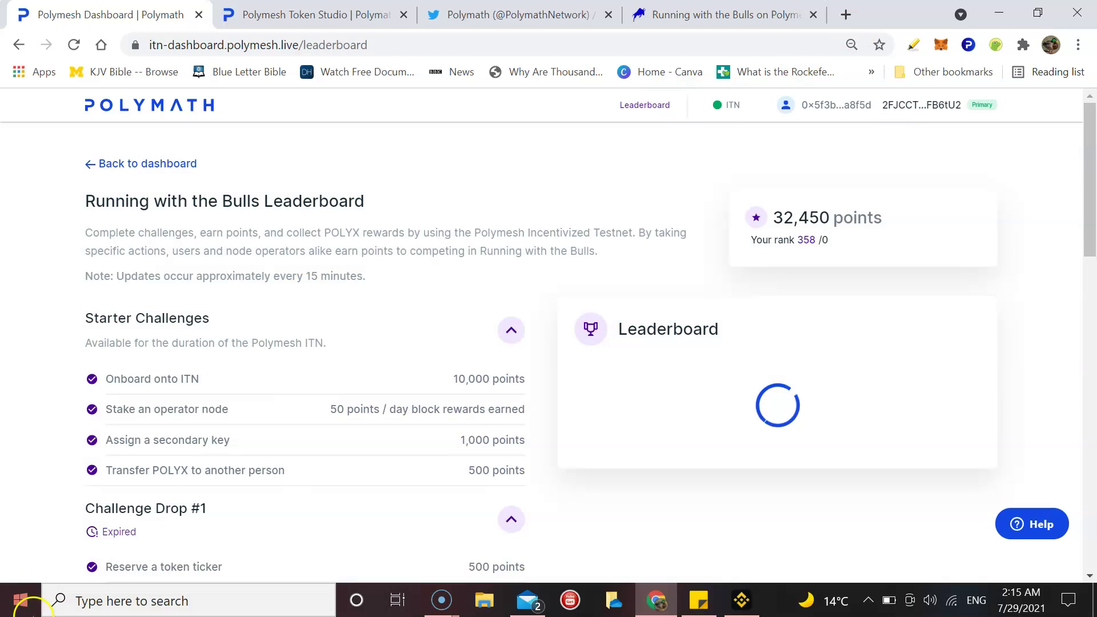
scroll(428, 240, "down", 5)
scroll(424, 233, "down", 5)
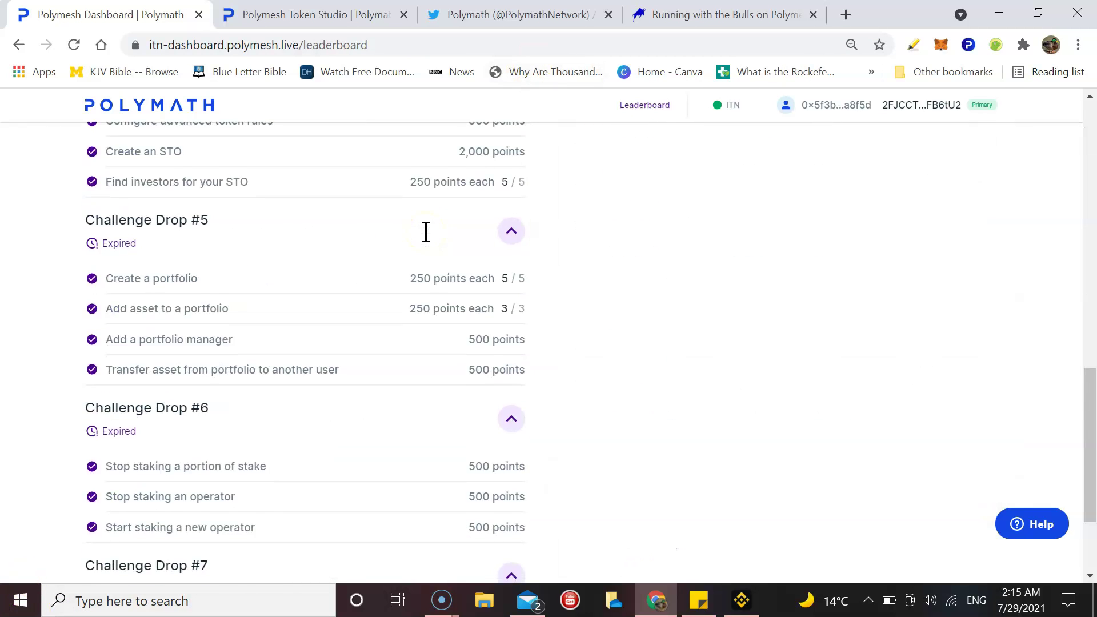
scroll(426, 231, "down", 2)
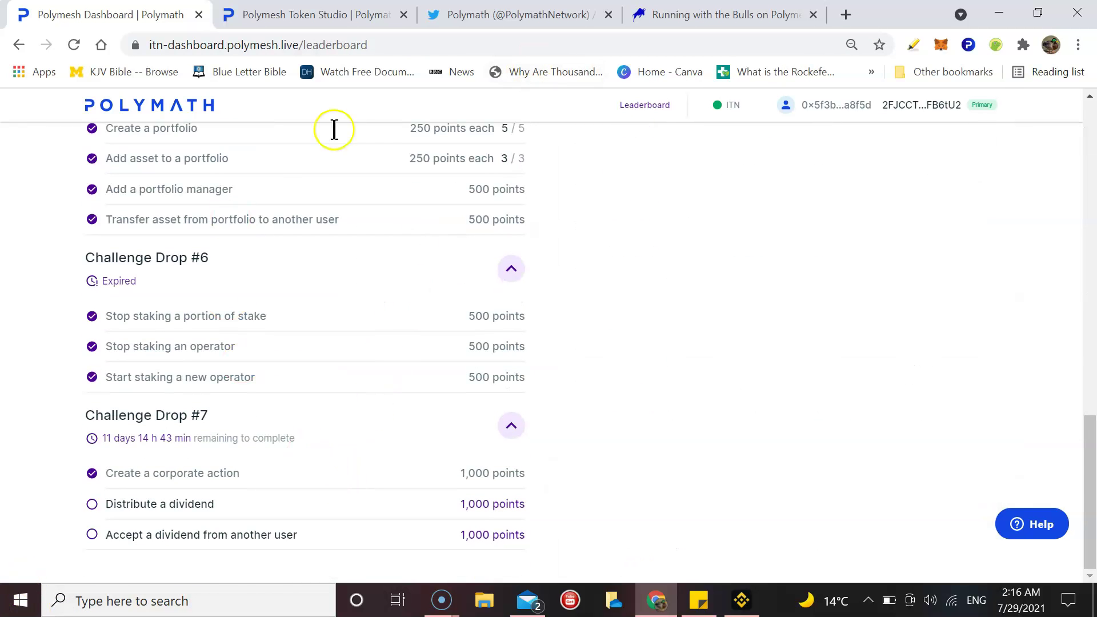
Step: Refresh the leaderboard and review the Distribute and Accept dividend challenge items
left_click(75, 45)
left_click(75, 45)
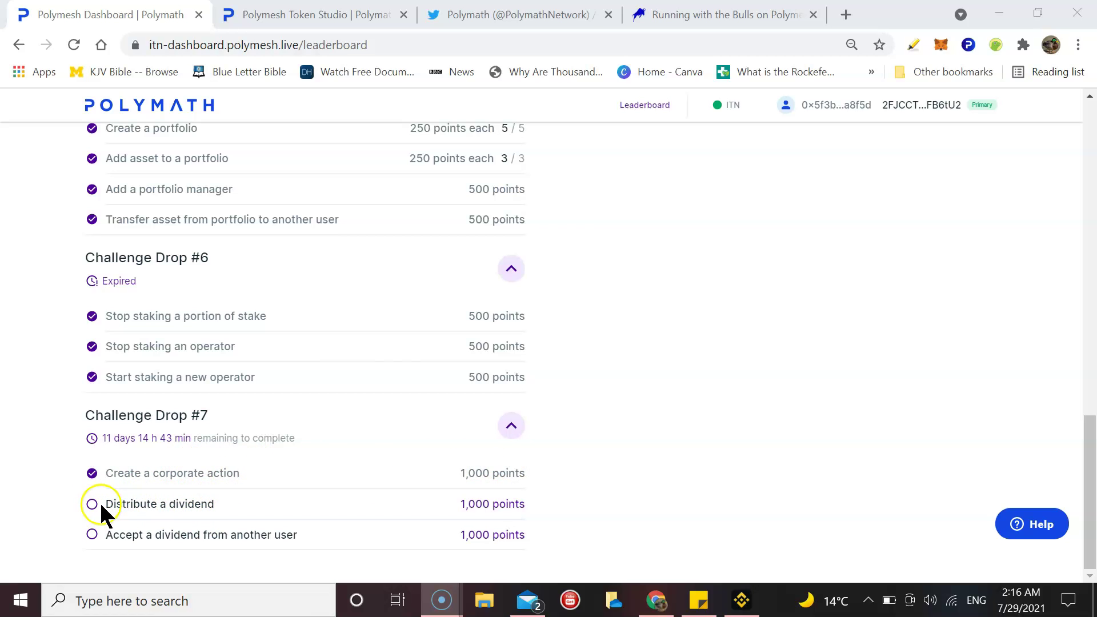
left_click_drag(99, 505, 246, 509)
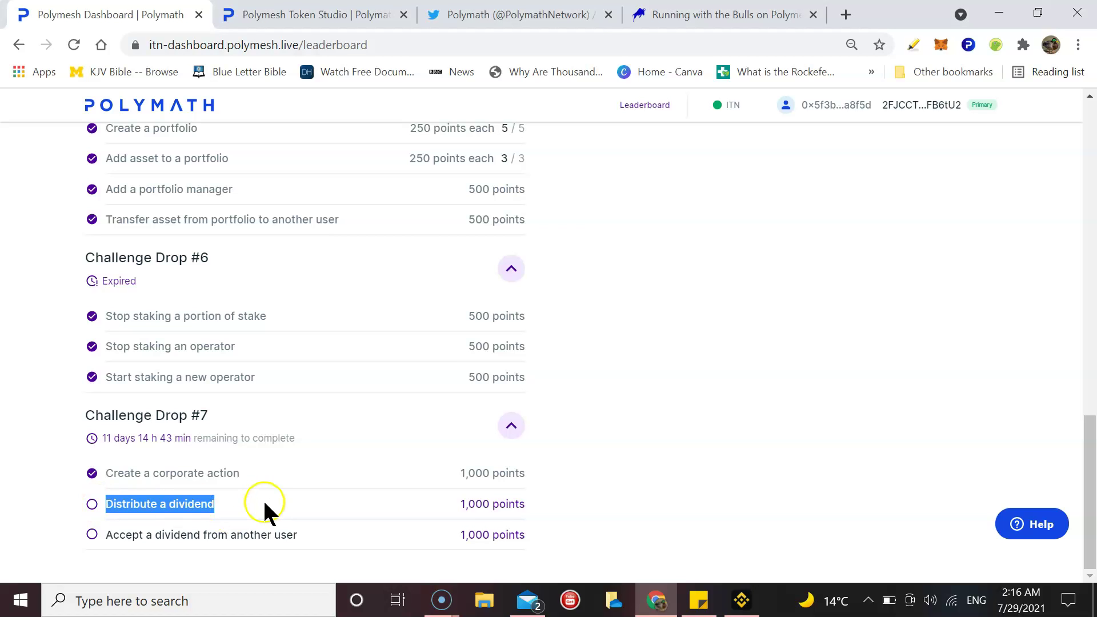
left_click(253, 511)
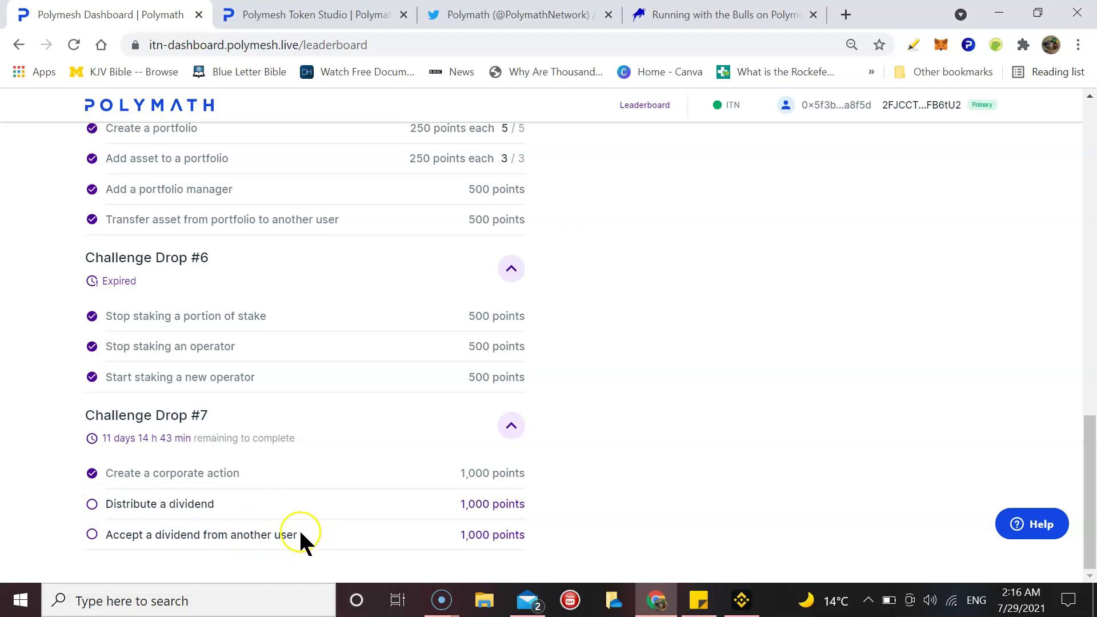
mouse_move(305, 534)
left_mouse_down()
mouse_move(105, 532)
mouse_move(159, 540)
left_mouse_up()
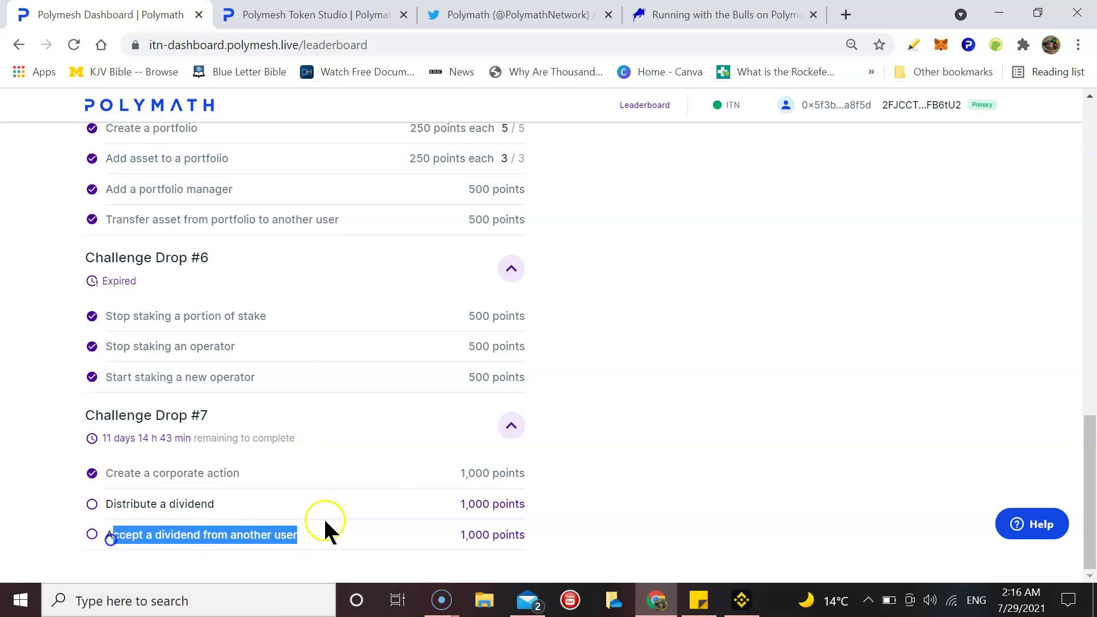
left_click(709, 464)
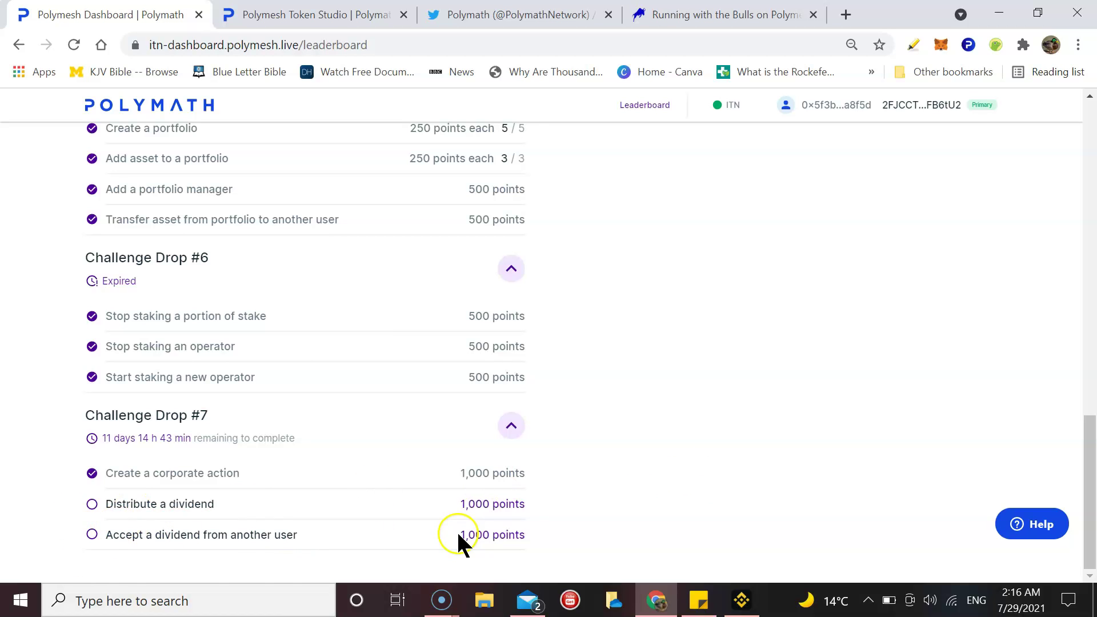
scroll(460, 540, "up", 2)
scroll(465, 535, "up", 4)
scroll(473, 458, "up", 2)
scroll(473, 455, "down", 2)
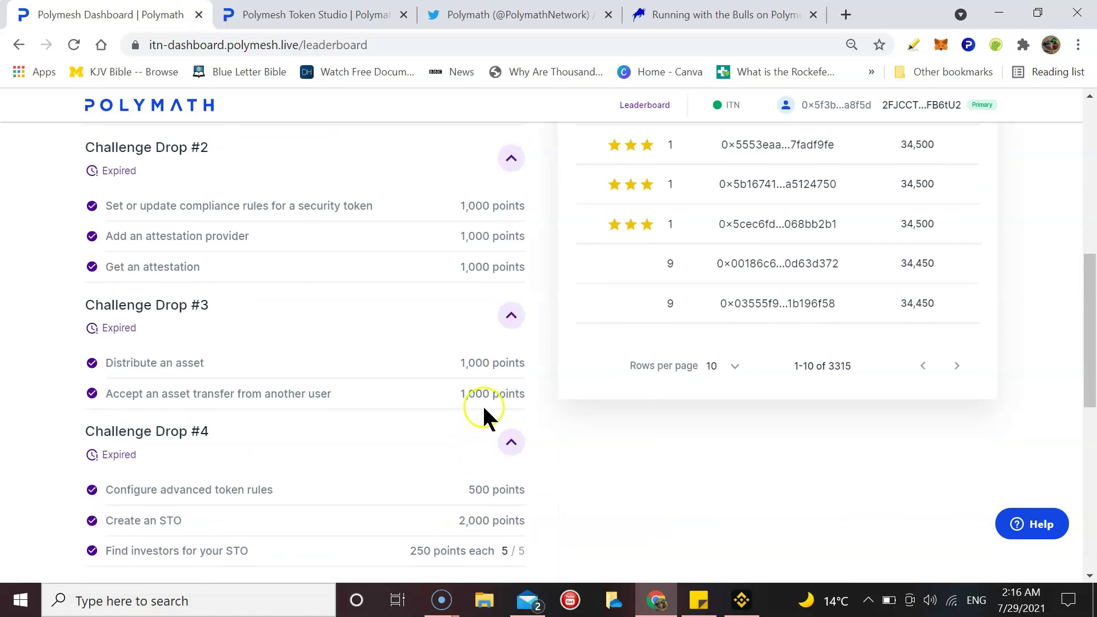
scroll(482, 404, "up", 5)
Step: Switch to the Running with the Bulls blog post for the Challenge Drop #7 table
left_click(708, 15)
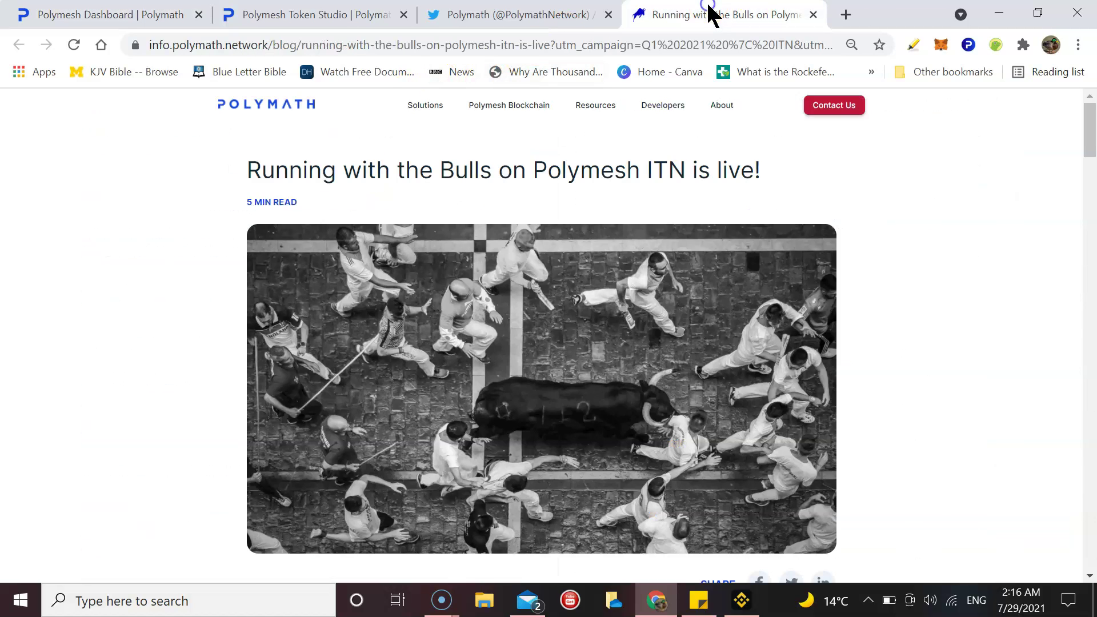
scroll(537, 318, "down", 5)
scroll(453, 331, "down", 3)
scroll(356, 330, "down", 1)
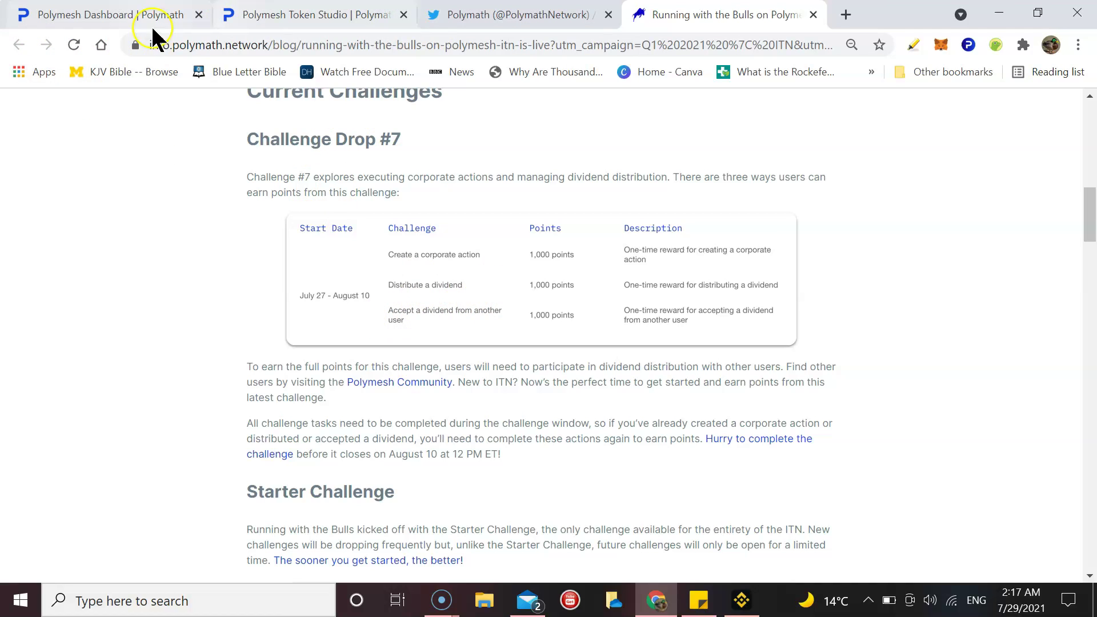
left_click(124, 17)
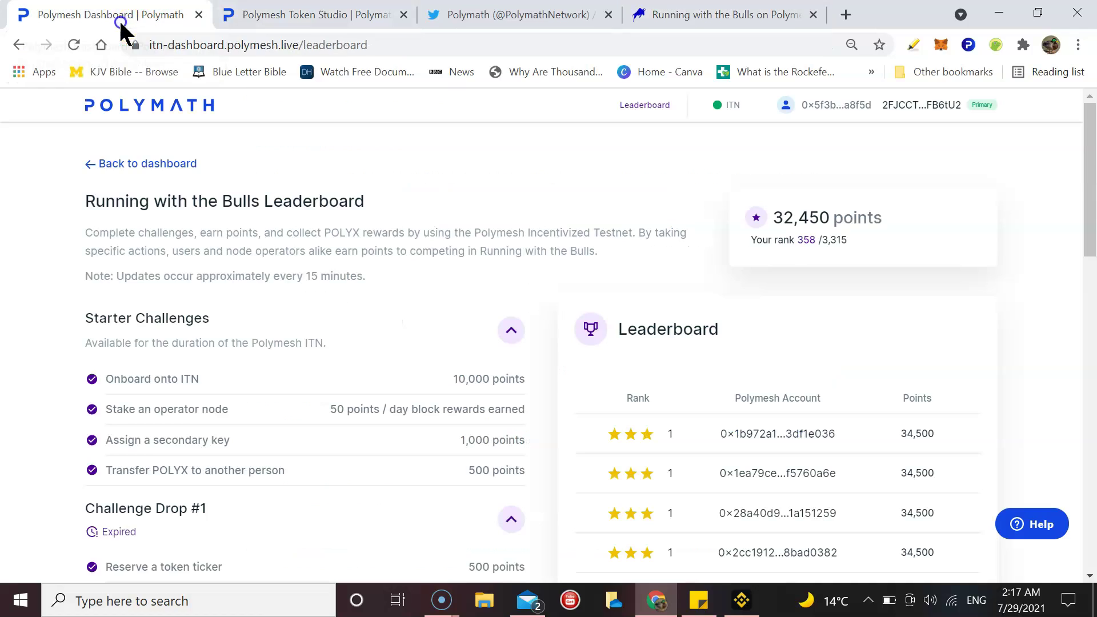